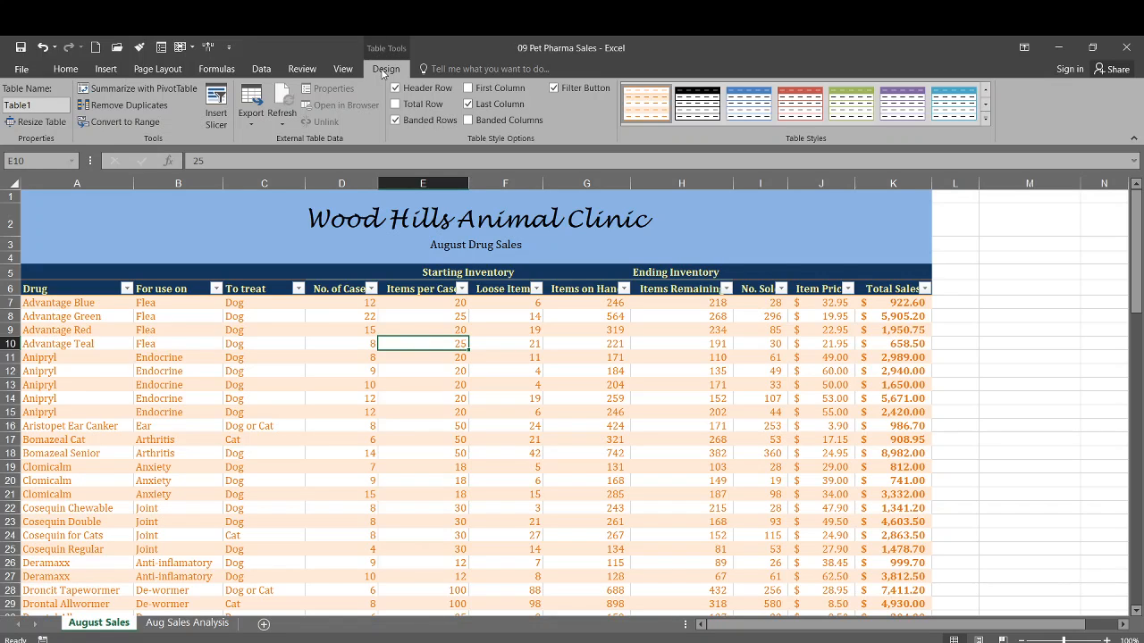
- Rename the table as DrugSales
left_click(35, 104)
type("DrugSales")
key("Return")
- Try to re-enter the dog-only sales array formula in D98 of the Sales Analysis section, then undo the change
left_click(320, 354)
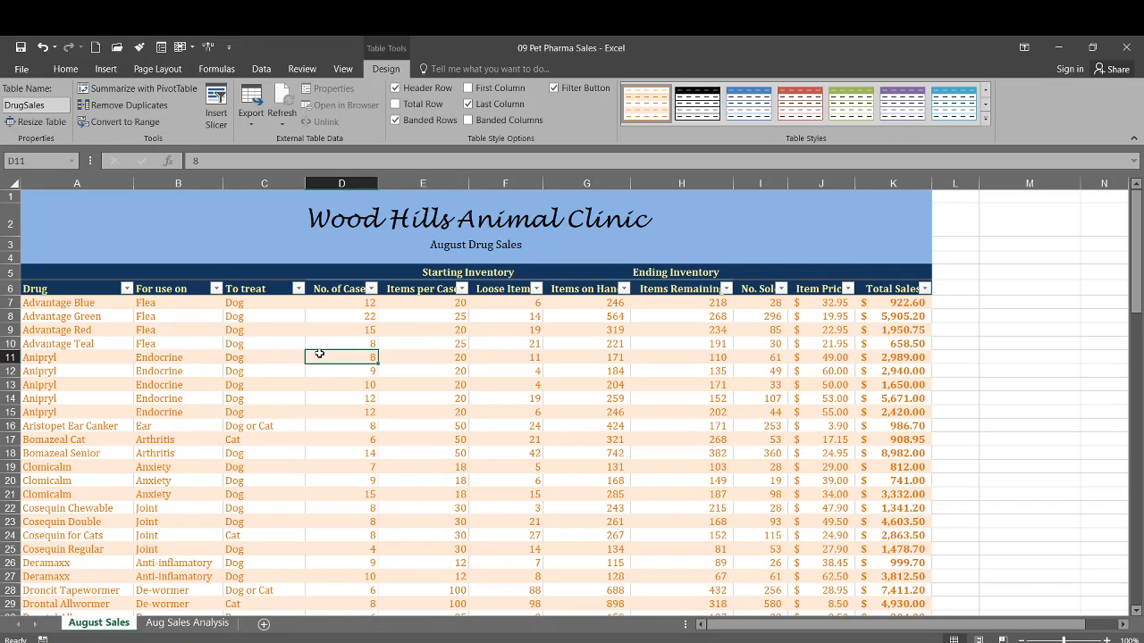
left_click(331, 341)
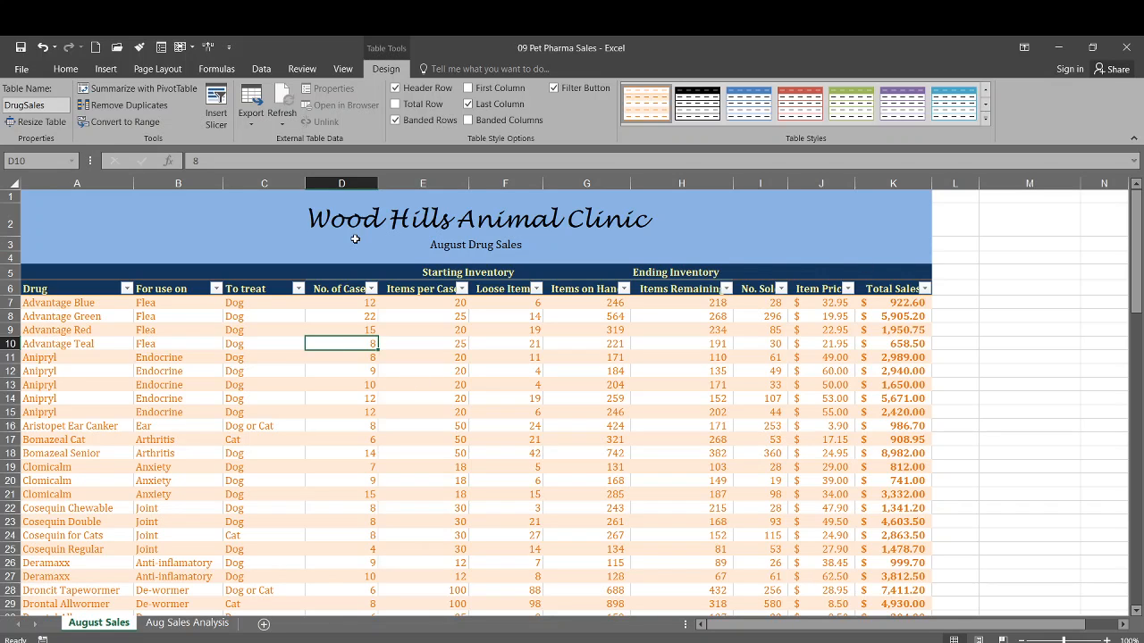
scroll(345, 331, "down", 18)
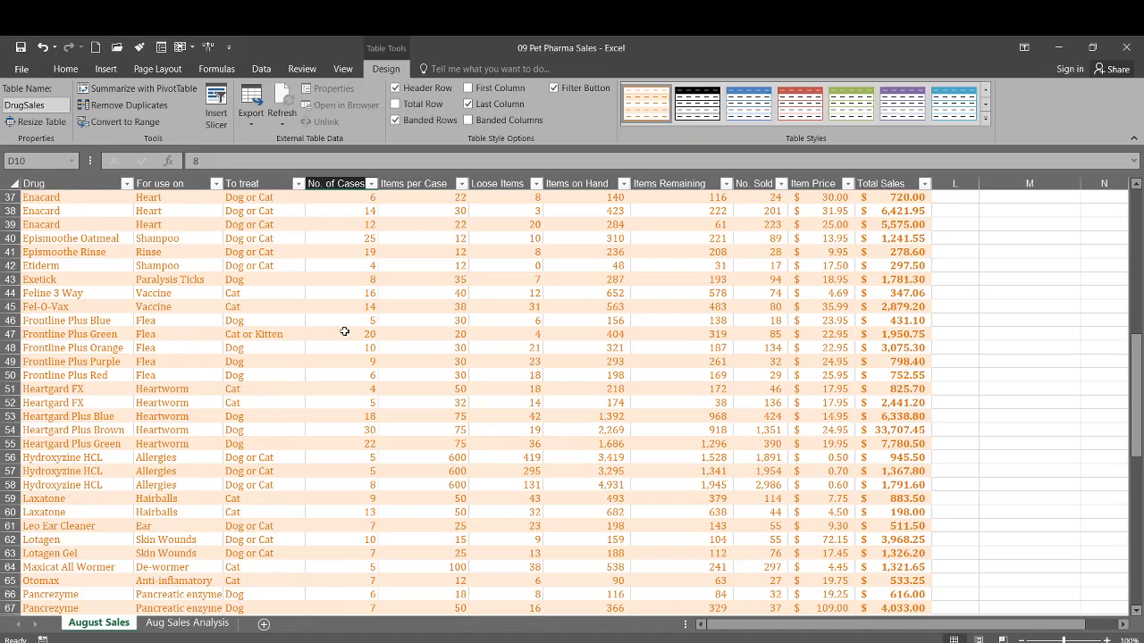
scroll(345, 332, "down", 6)
left_click(322, 470)
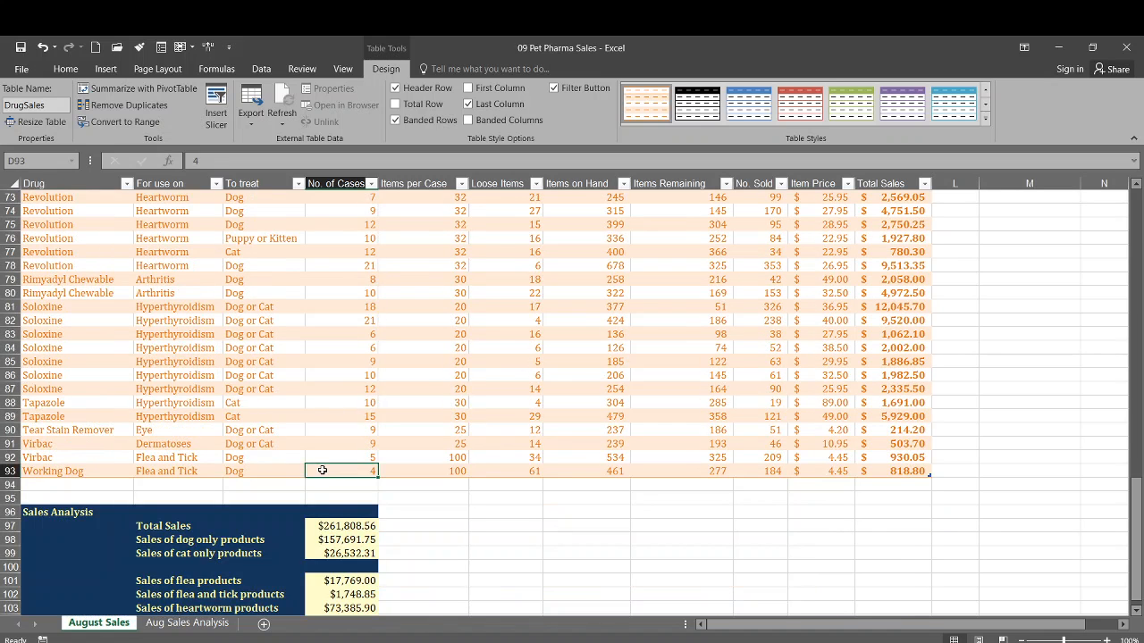
scroll(322, 471, "down", 3)
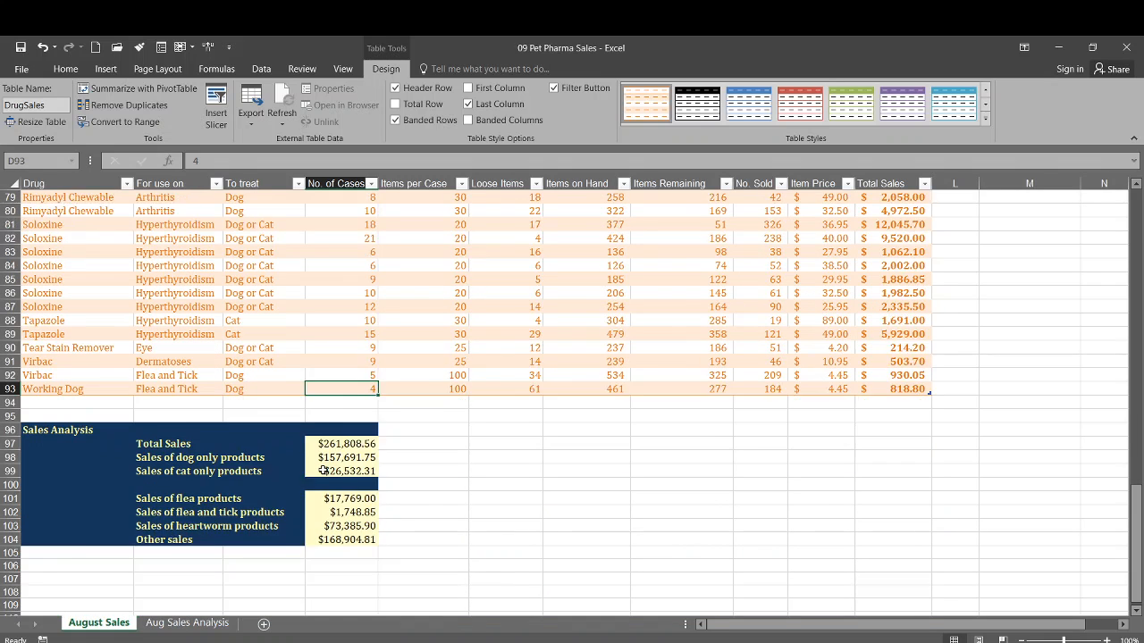
left_click(327, 417)
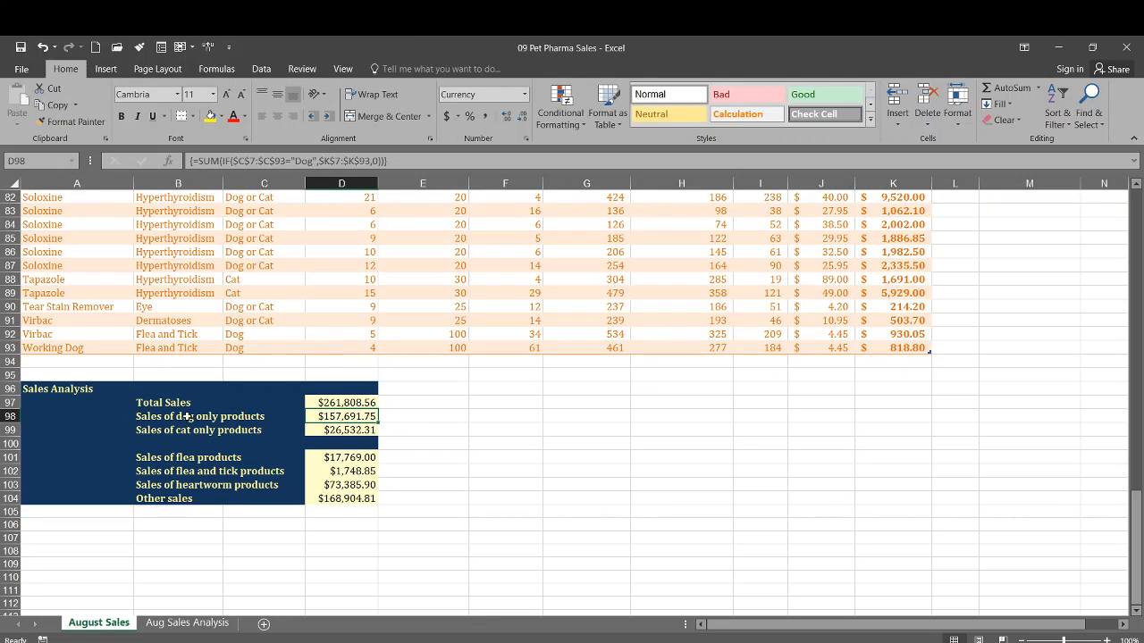
double_click(332, 416)
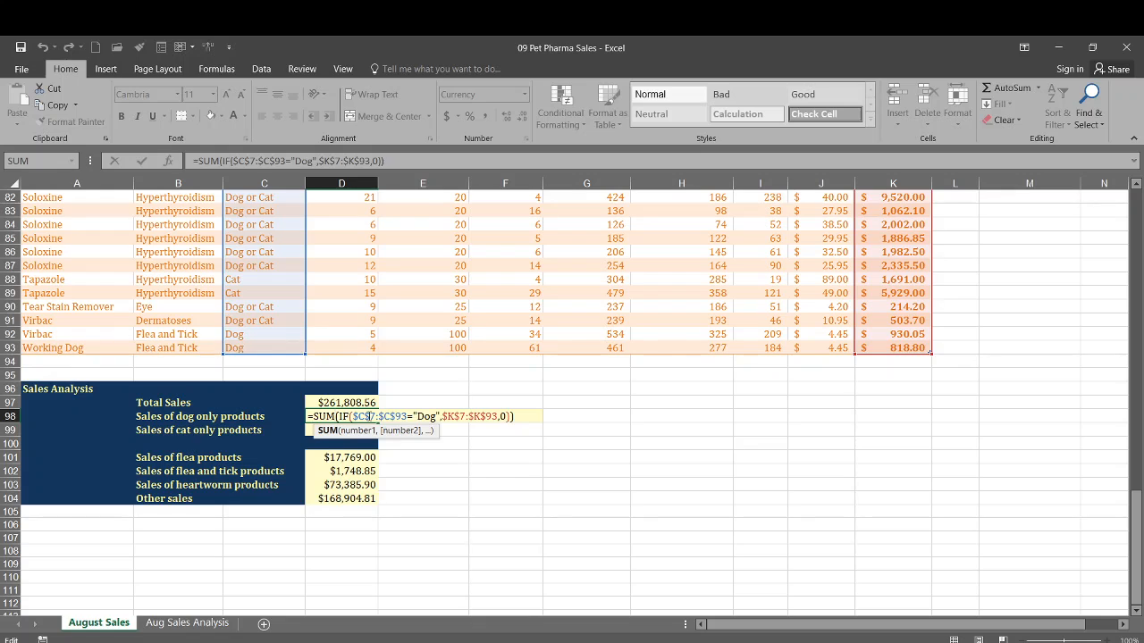
key("ctrl+shift+Return")
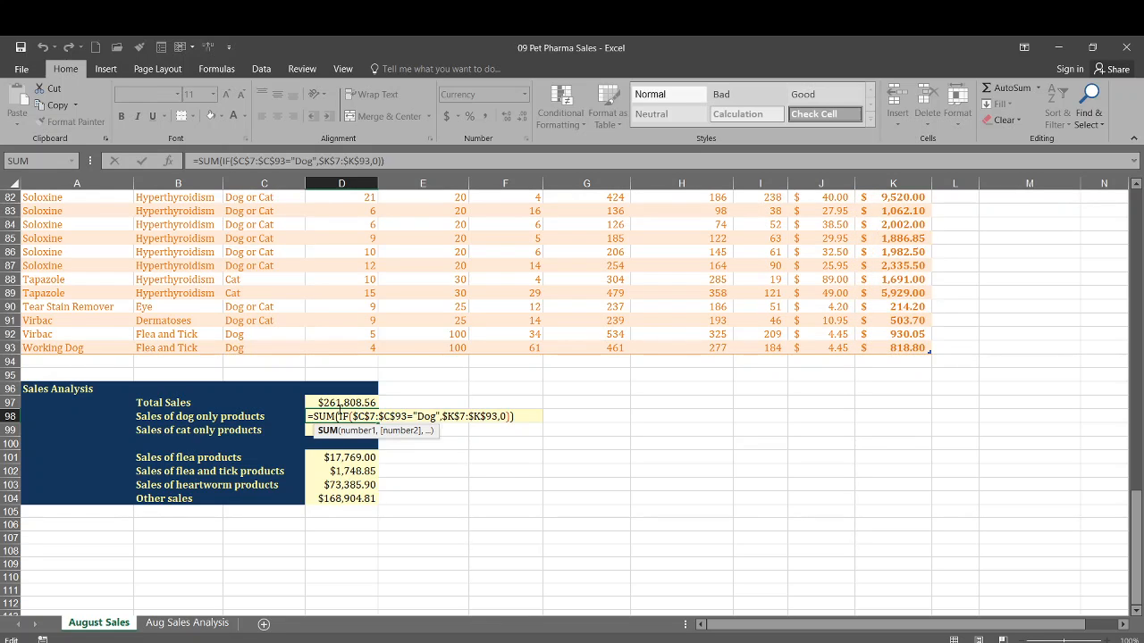
left_click(312, 417)
key("Return")
left_click(320, 417)
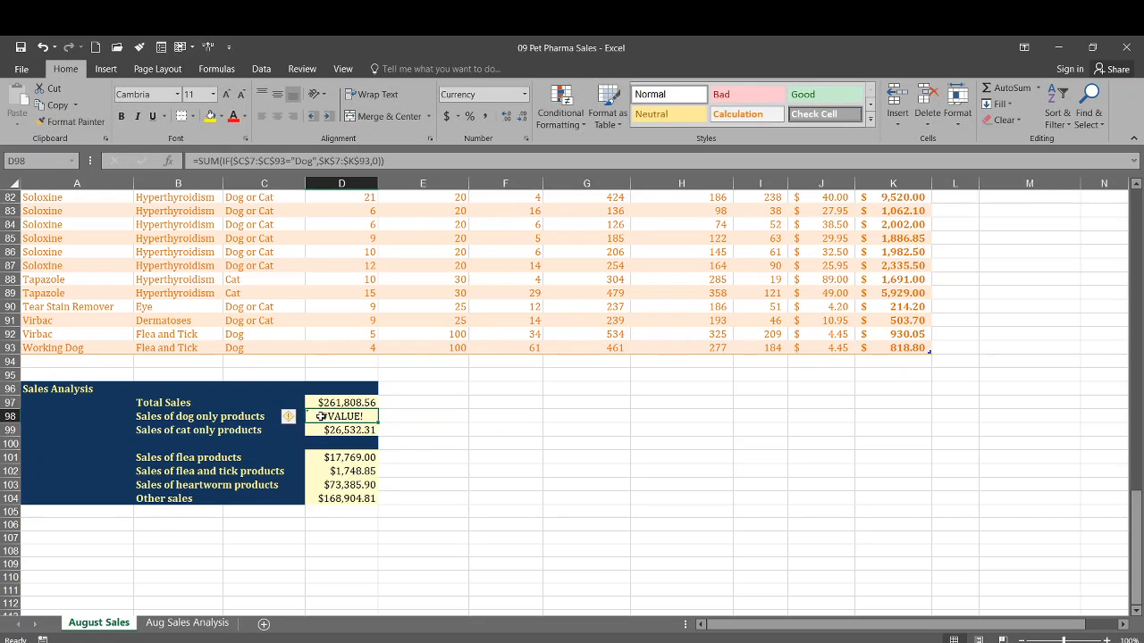
left_click(42, 46)
- Replace the range in D97's total sales formula with a structured reference, making it =SUM(DrugSales[Total Sales])
left_click(342, 70)
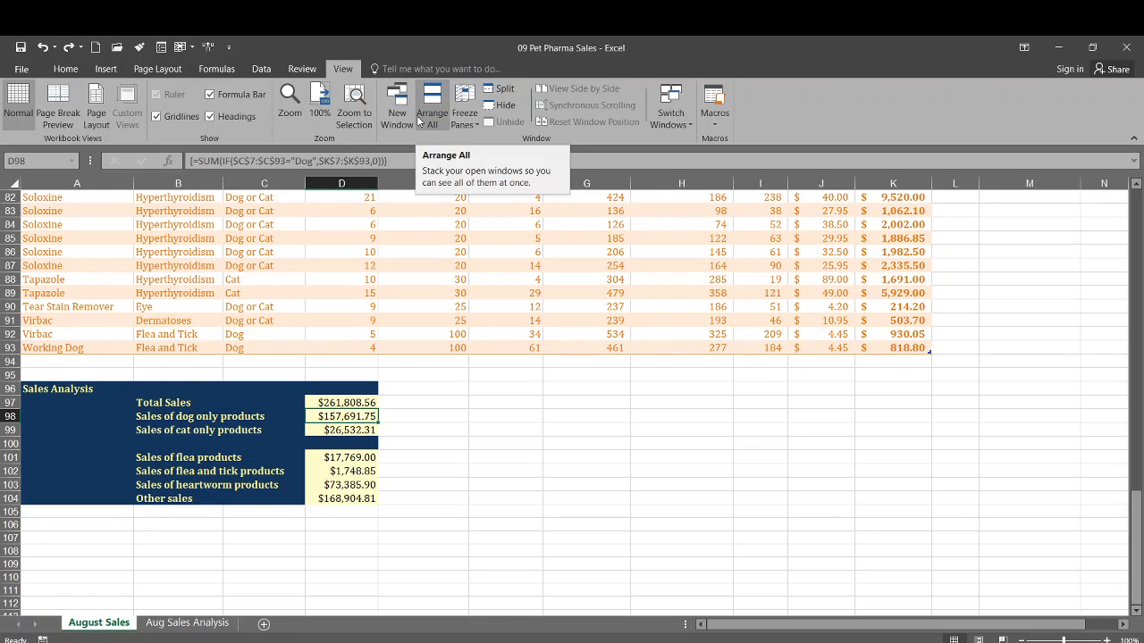
left_click(359, 112)
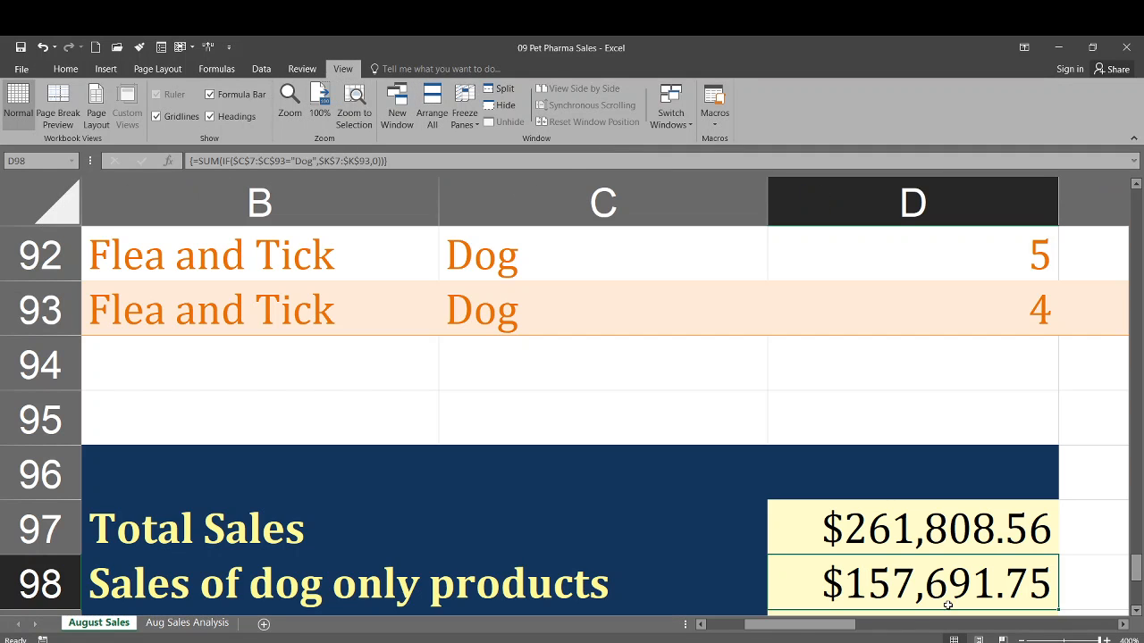
left_click_drag(800, 628, 840, 628)
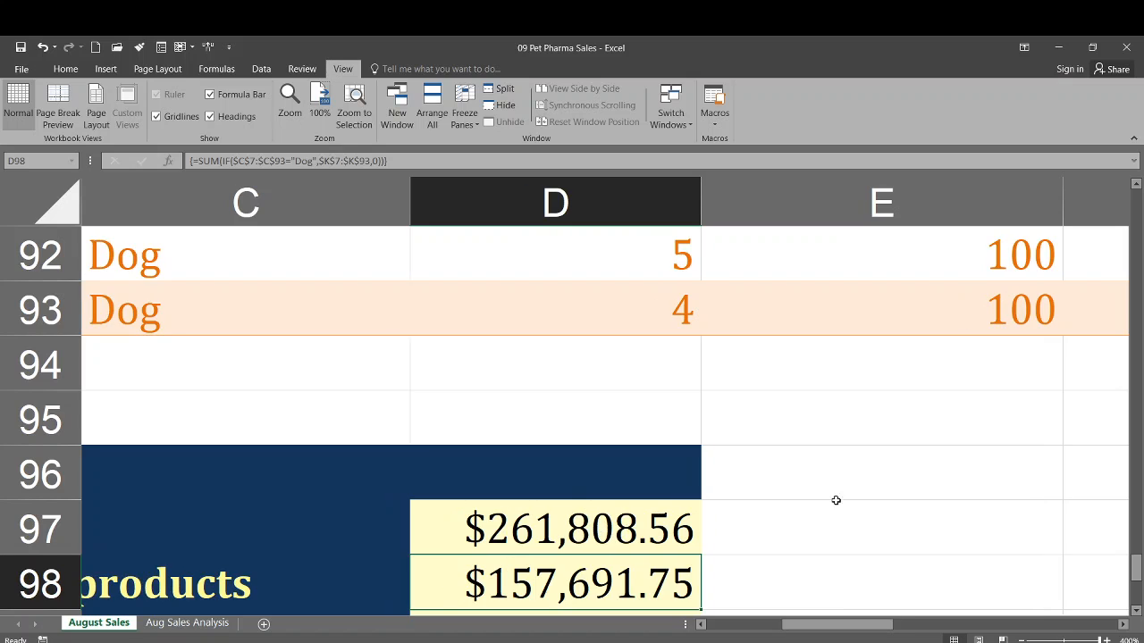
scroll(842, 490, "down", 2)
scroll(847, 482, "up", 1)
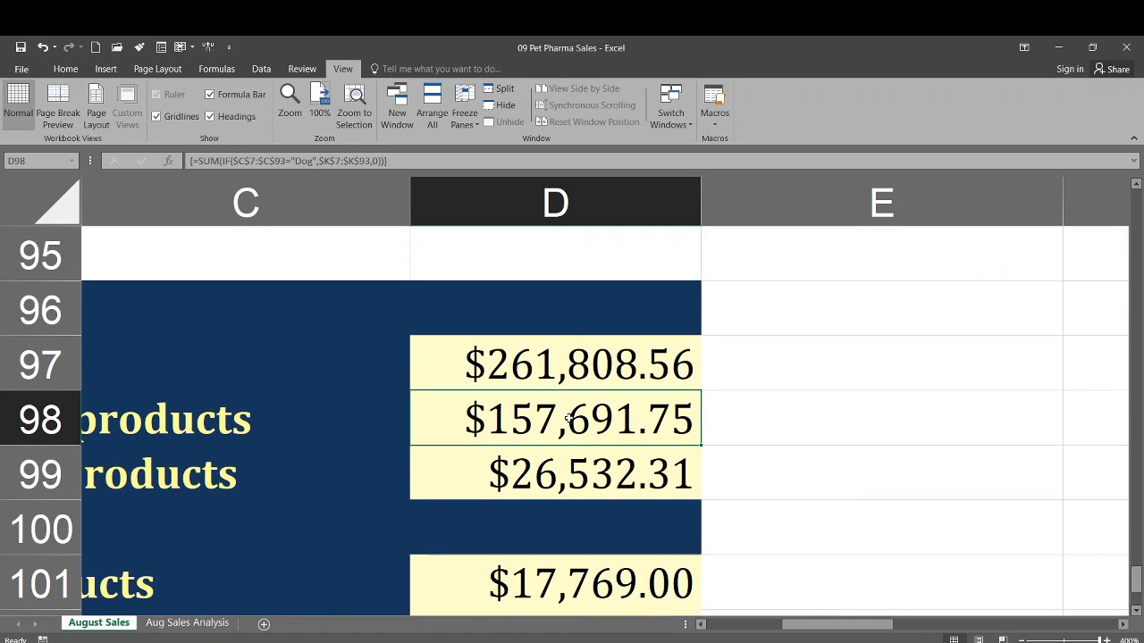
left_click(555, 379)
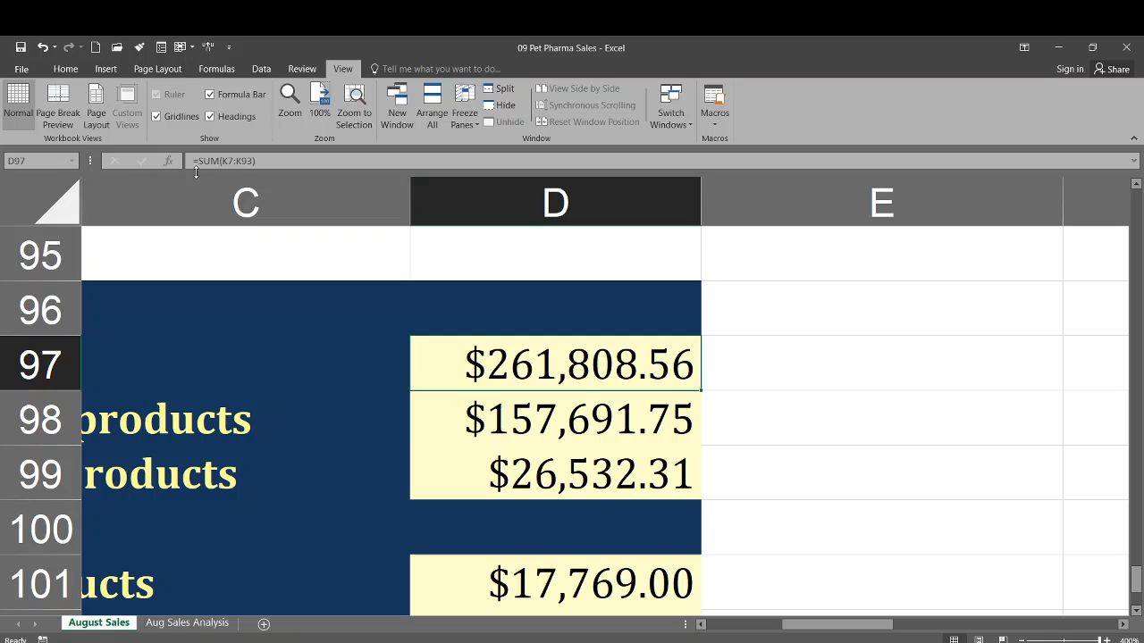
double_click(527, 368)
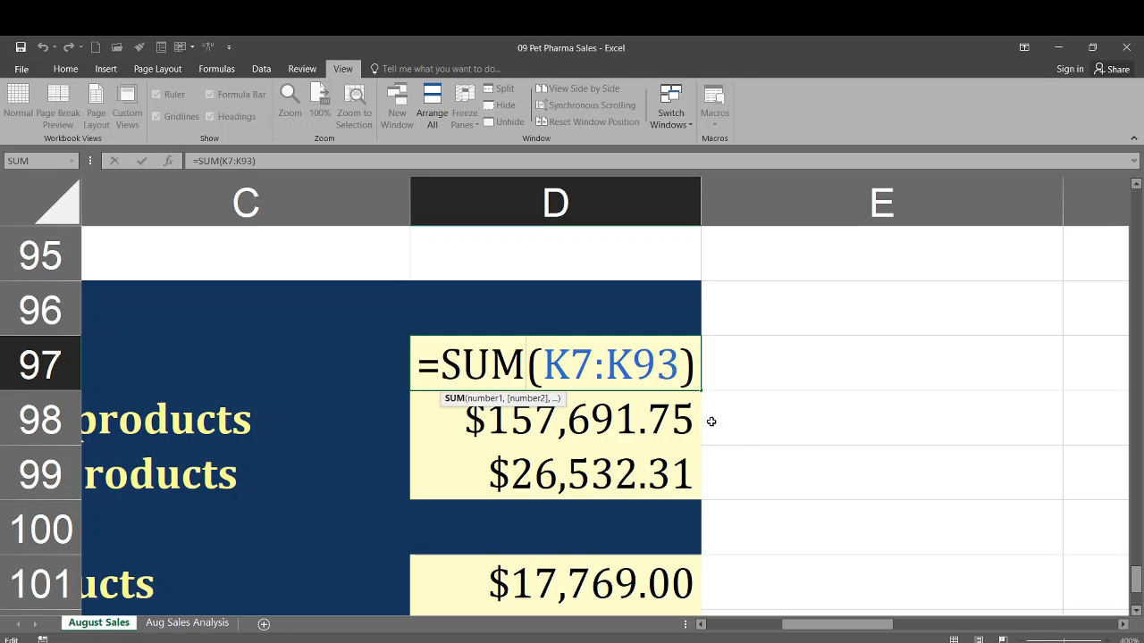
left_click_drag(266, 161, 217, 157)
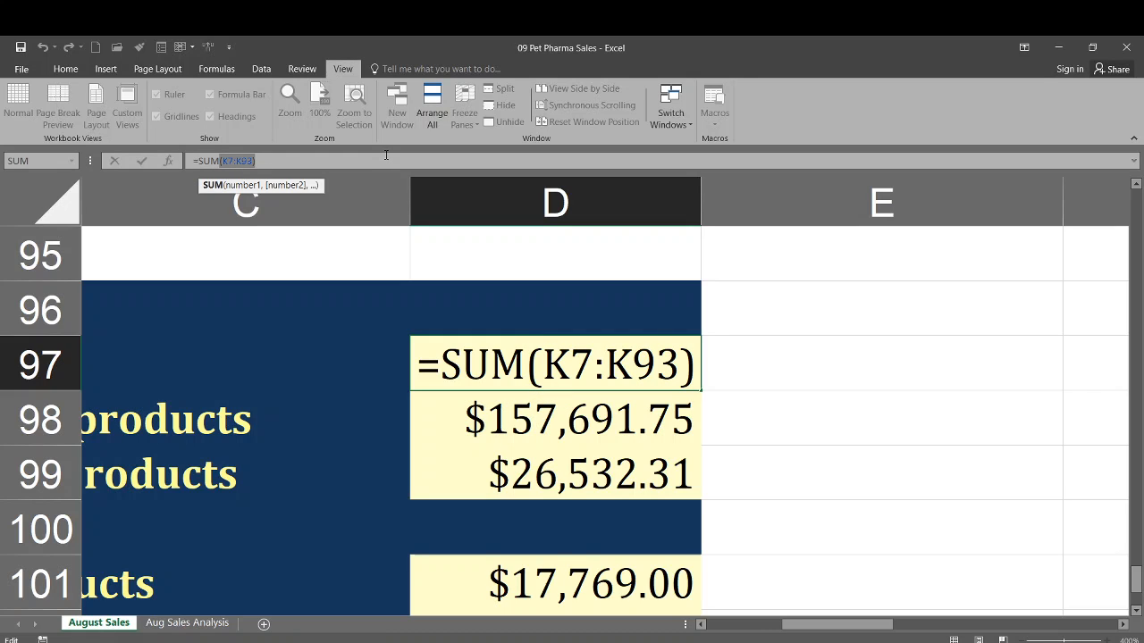
key("BackSpace")
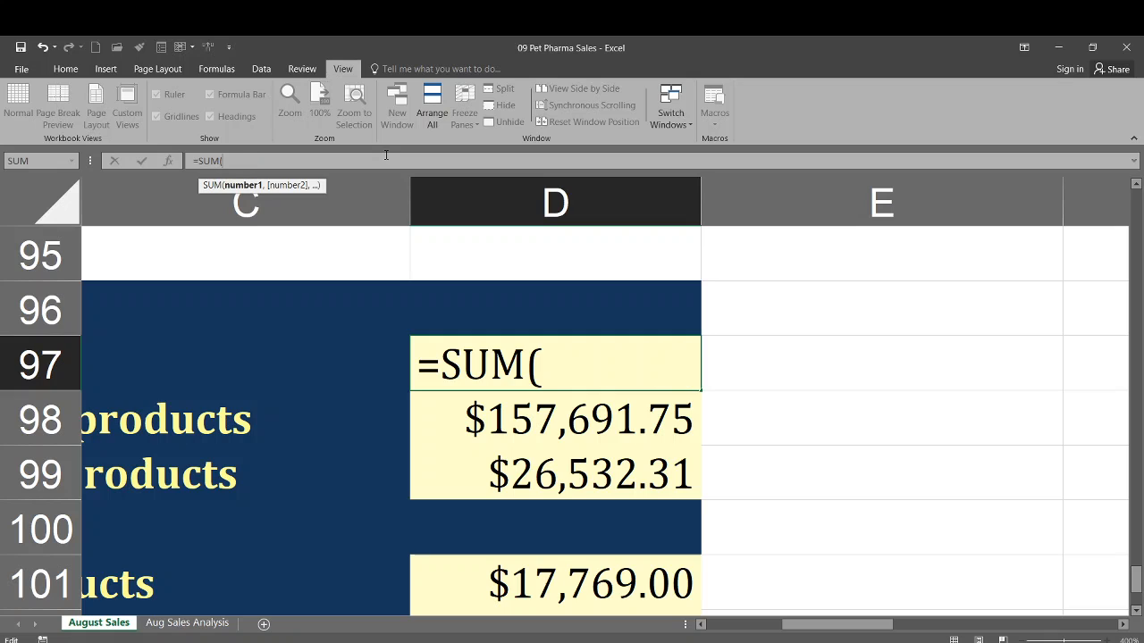
type("Dr")
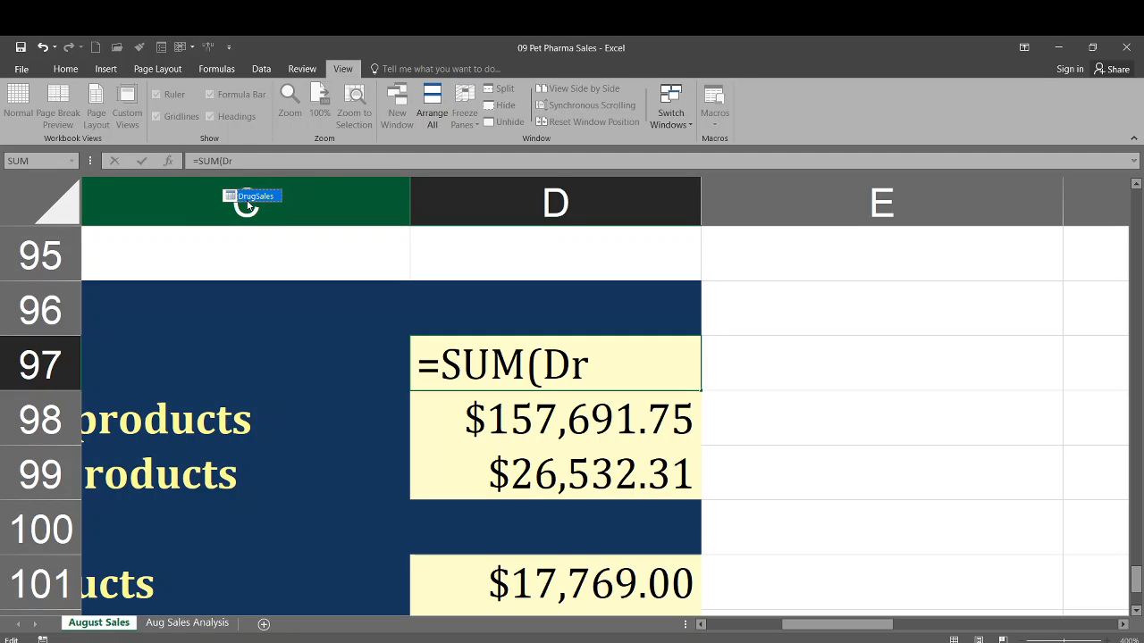
left_click(256, 161)
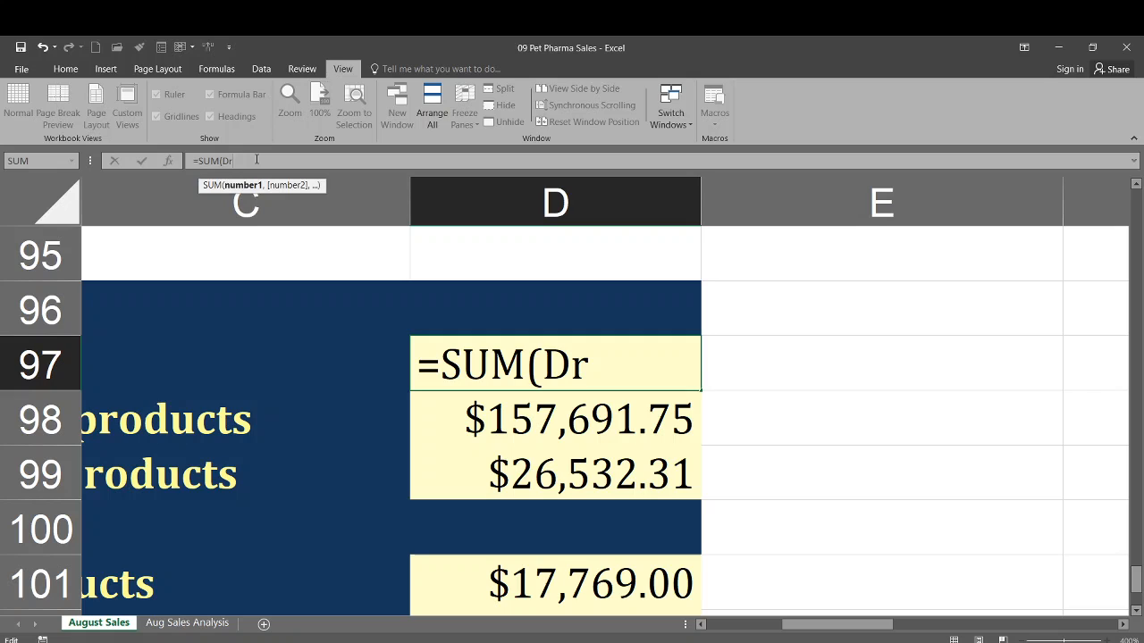
type("ug")
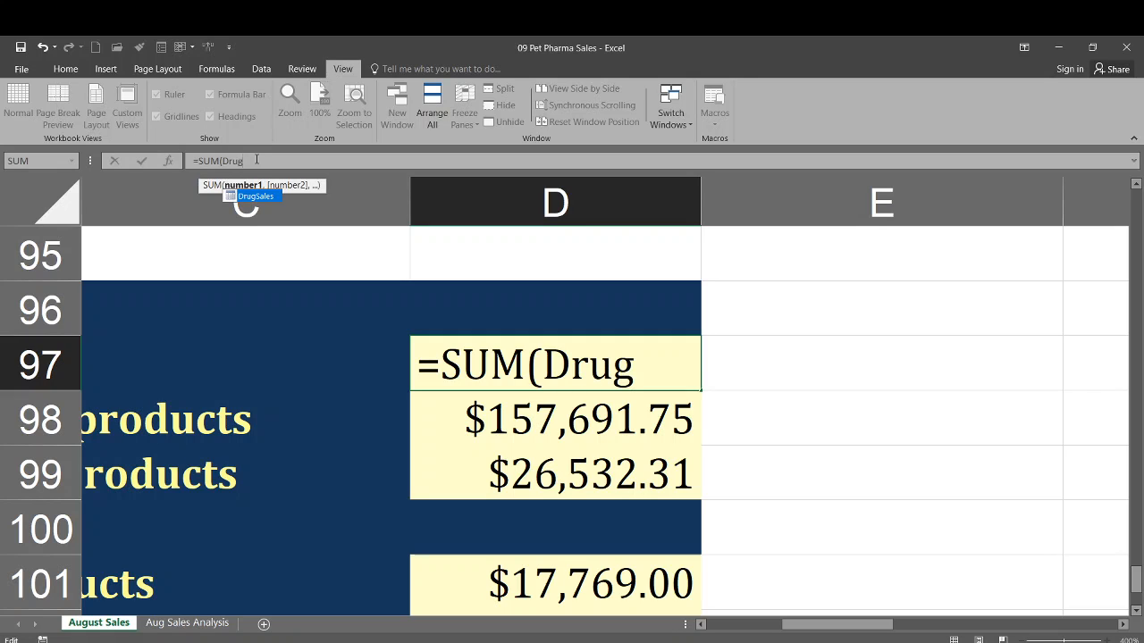
type("Sales")
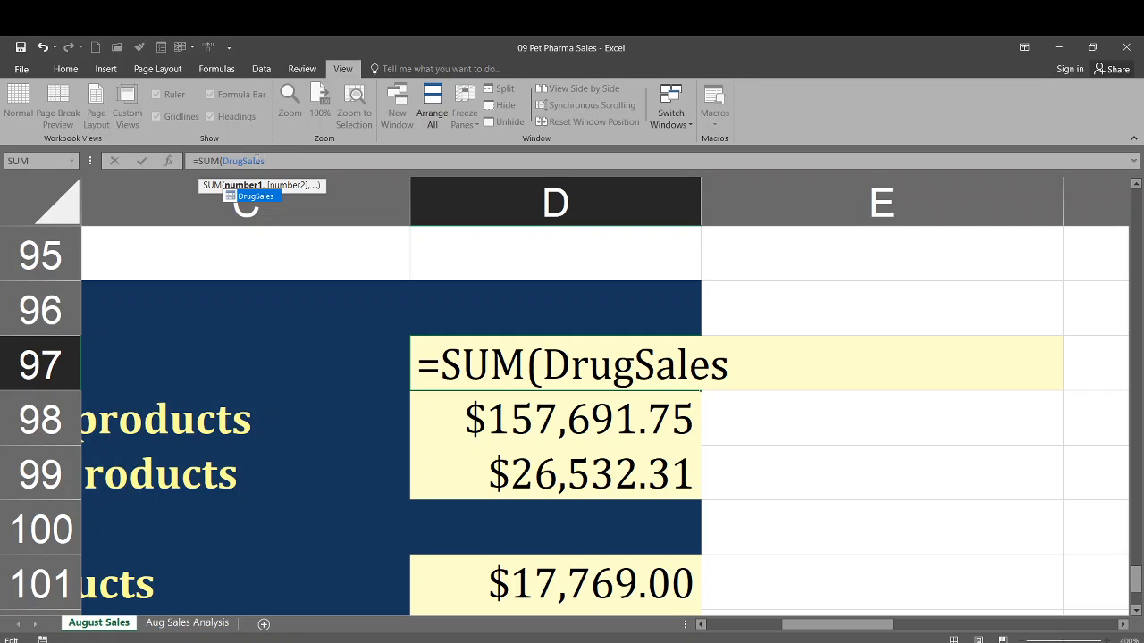
key("BackSpace")
key("BackSpace")
key("BackSpace")
key("BackSpace")
key("BackSpace")
type("Sales")
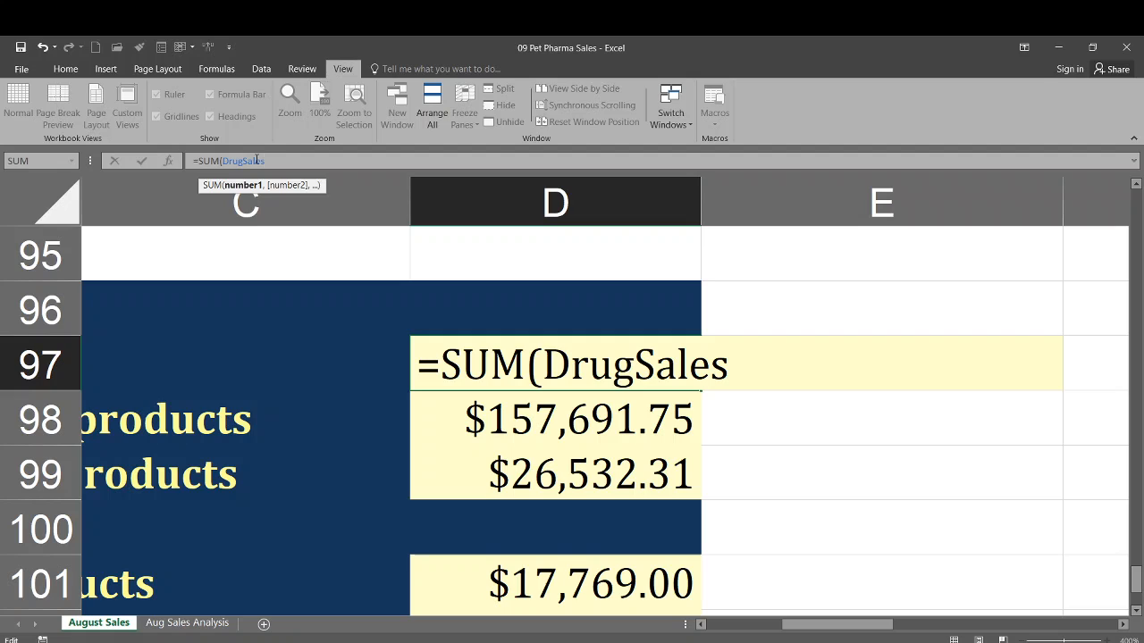
type("{")
key("BackSpace")
type("[")
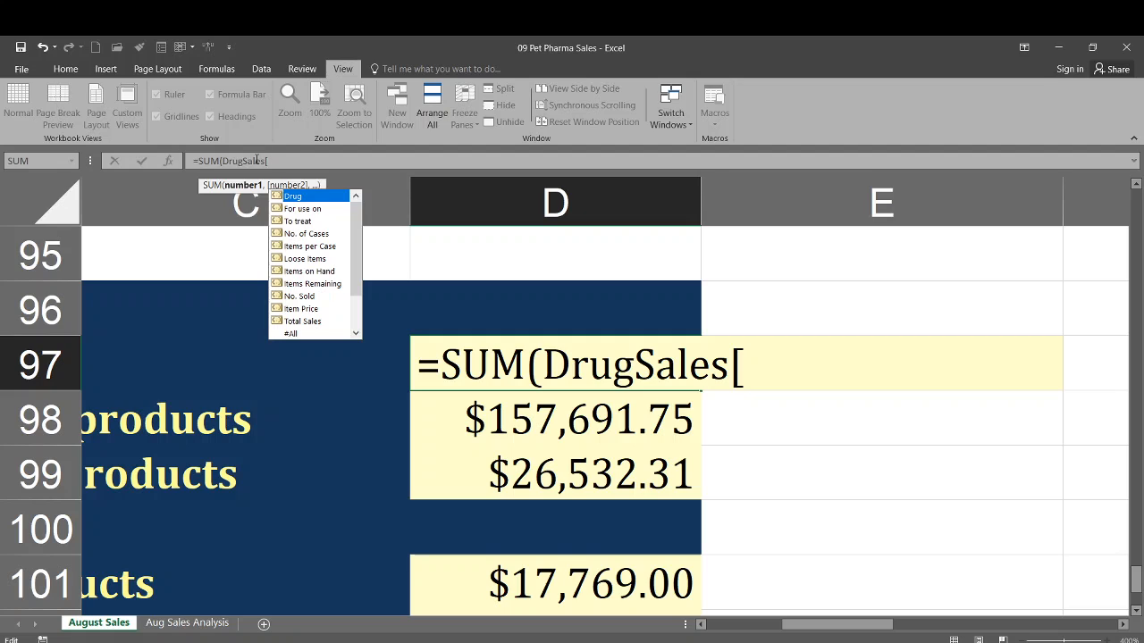
left_click(299, 322)
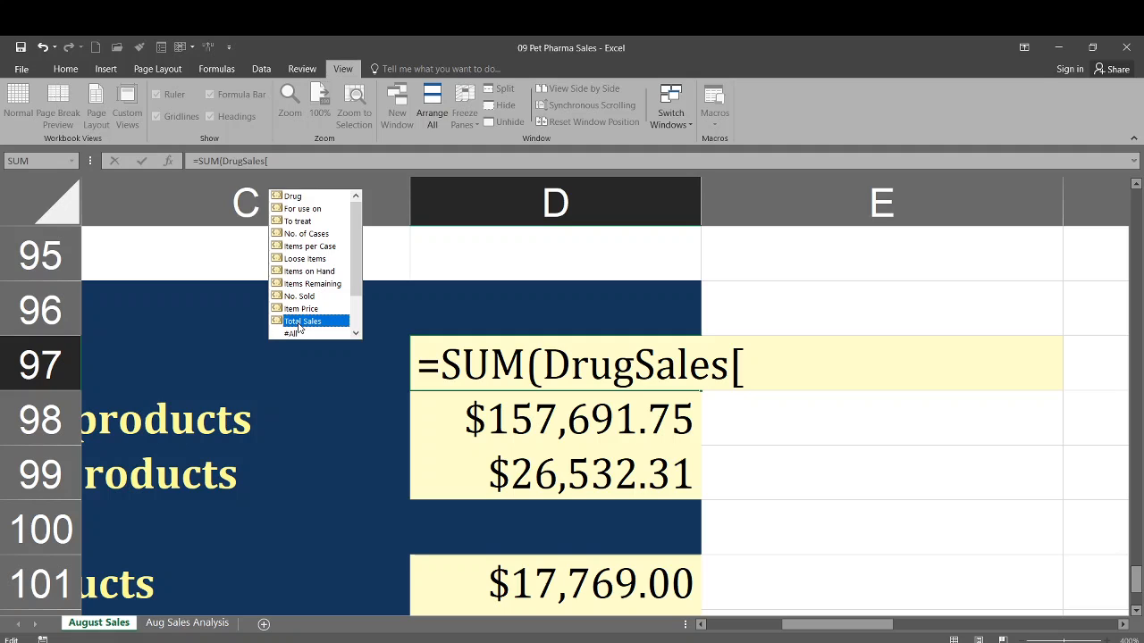
double_click(299, 323)
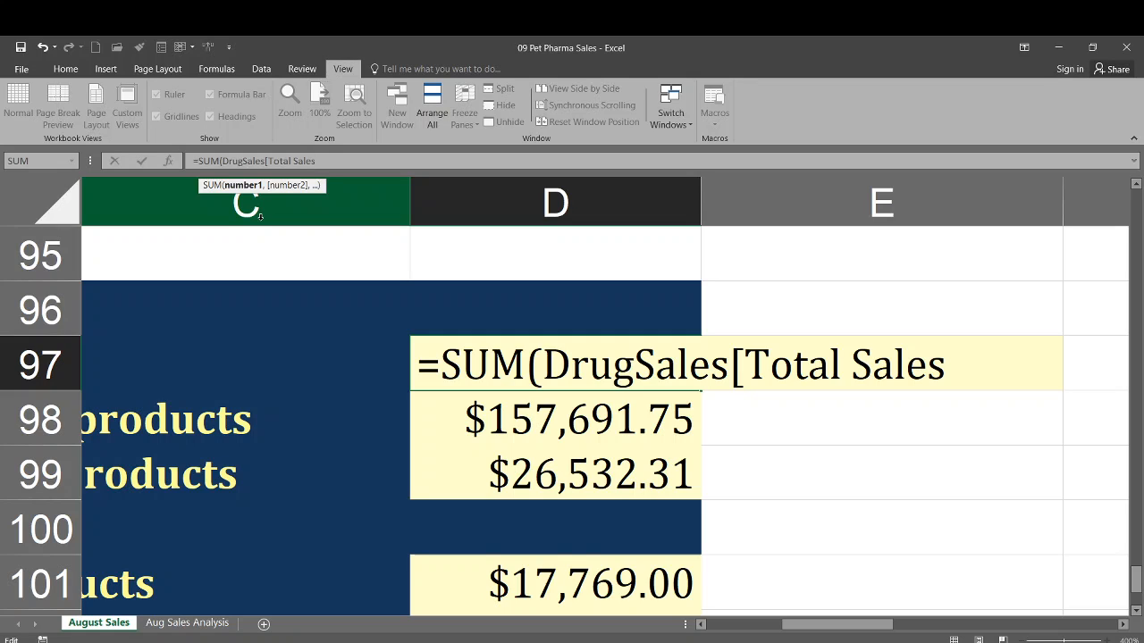
type("]")
type(")")
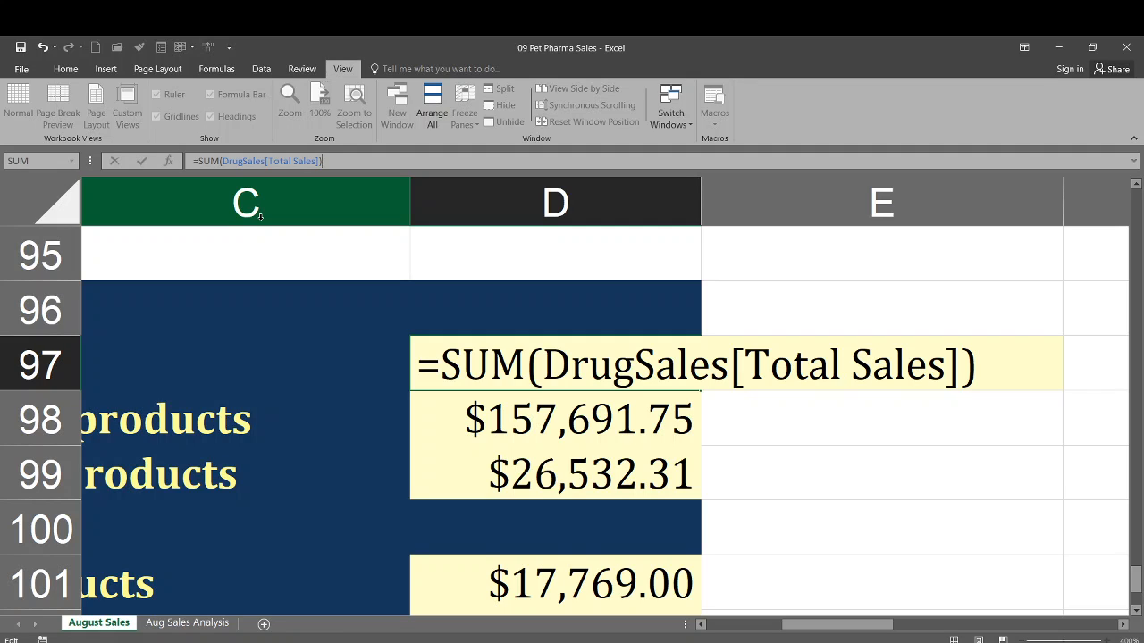
key("Return")
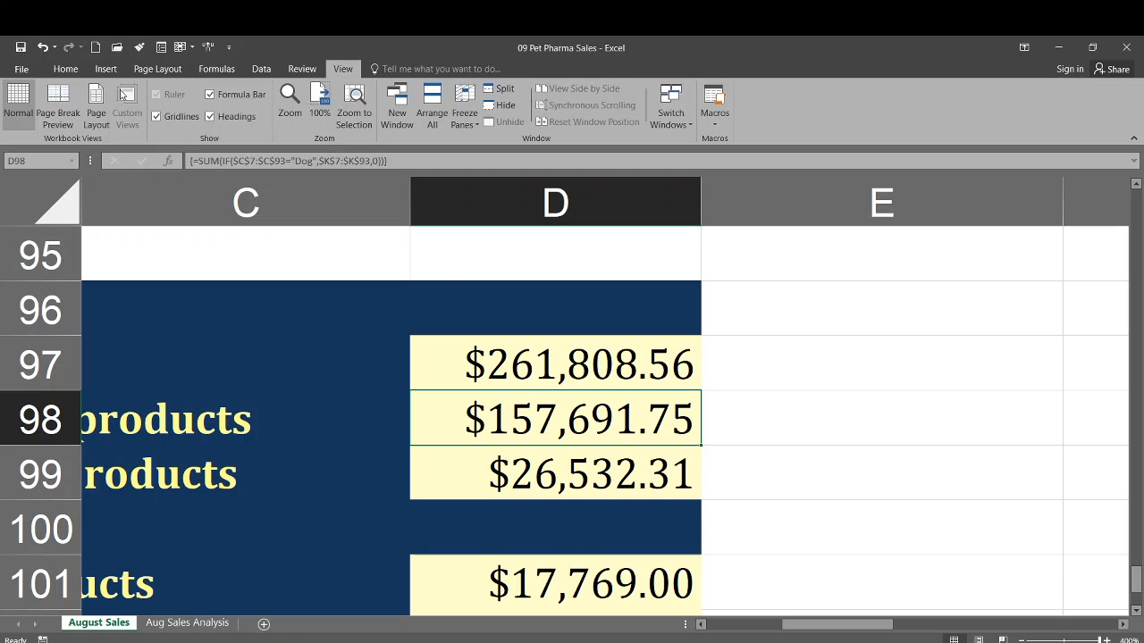
left_click(39, 47)
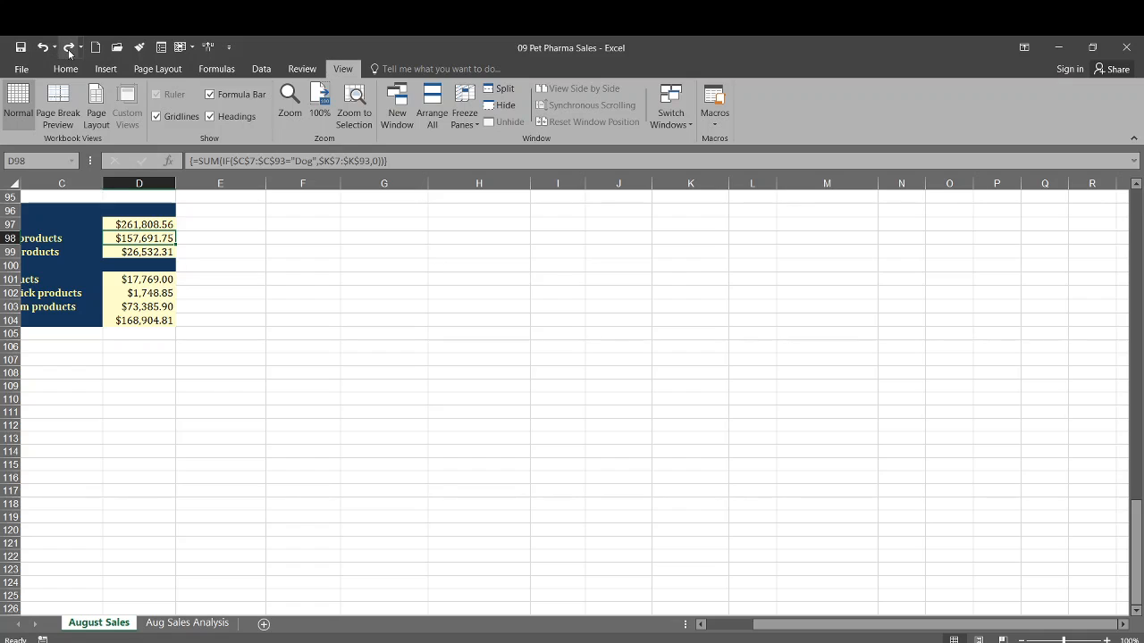
left_click(69, 48)
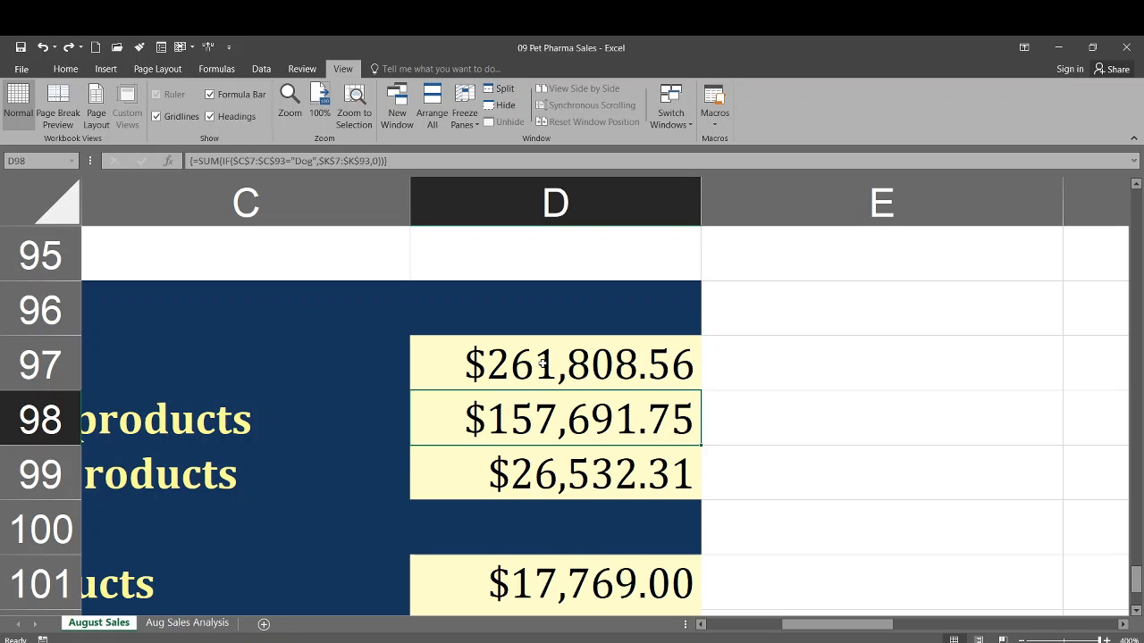
- In D98's dog-sales formula, replace the IF condition with DrugSales[To treat],"Dog" as separate arguments
double_click(564, 428)
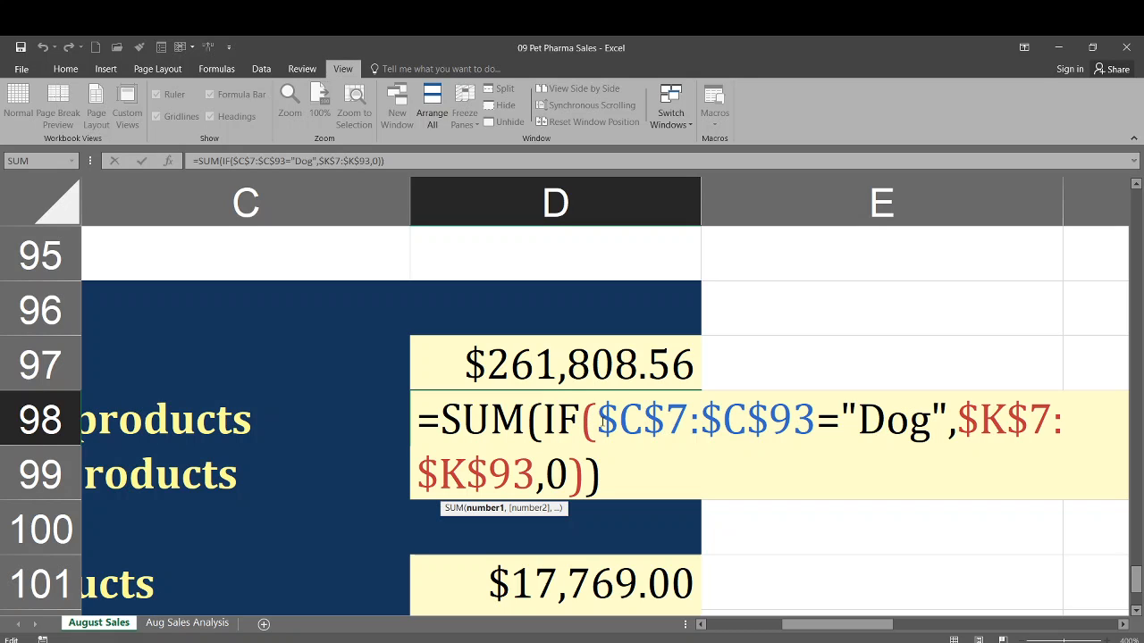
left_click_drag(595, 437, 926, 482)
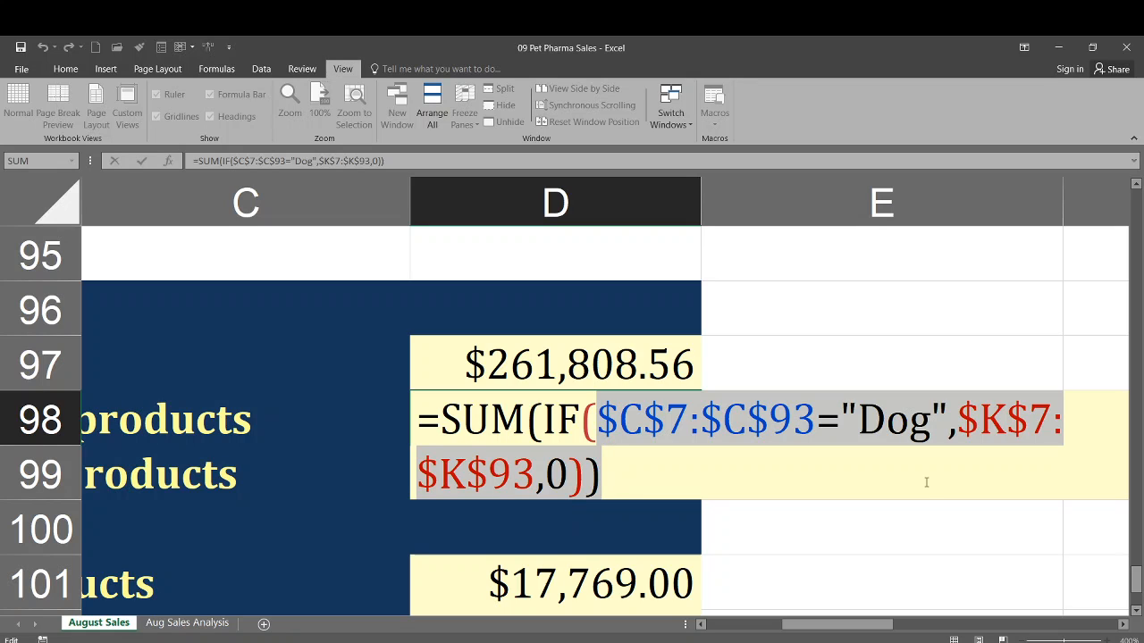
type("DrugSales")
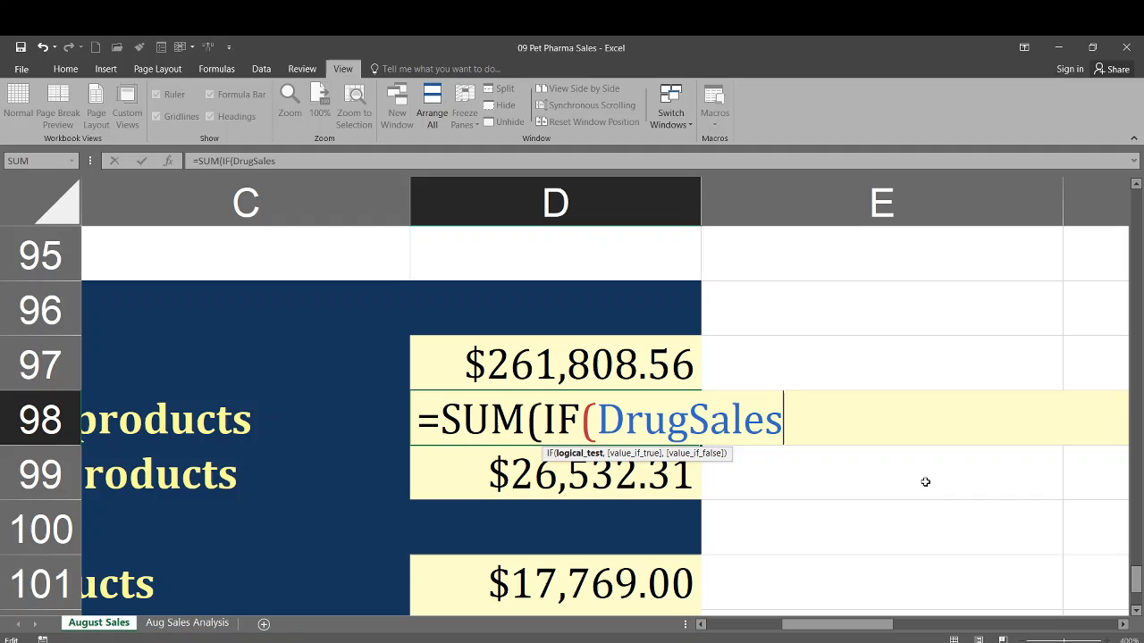
key("Tab")
type("[")
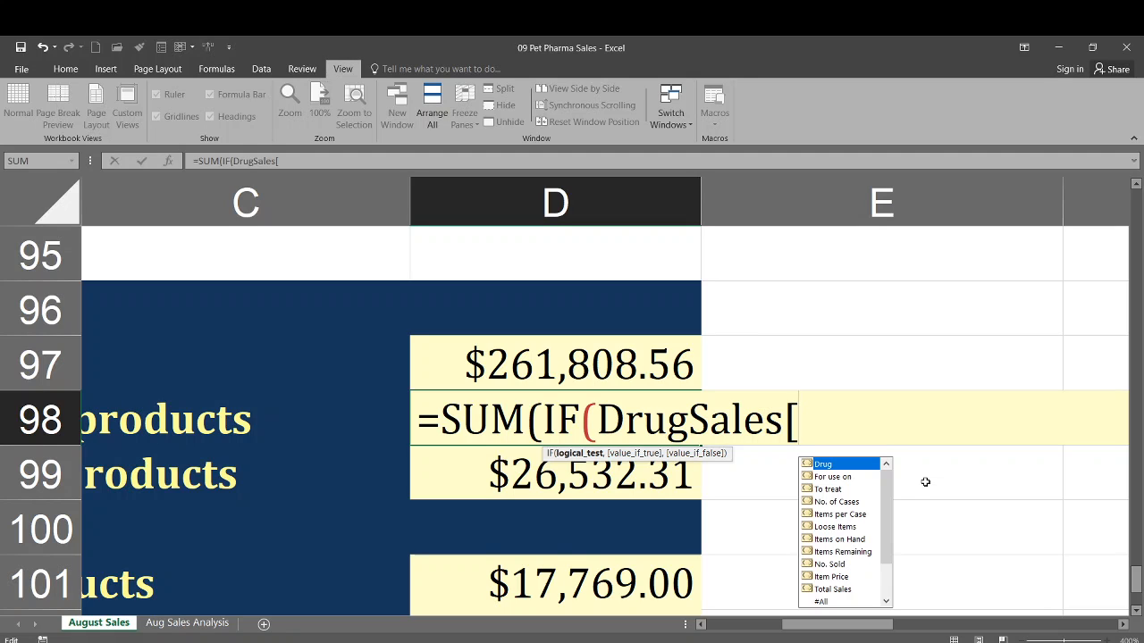
type("To")
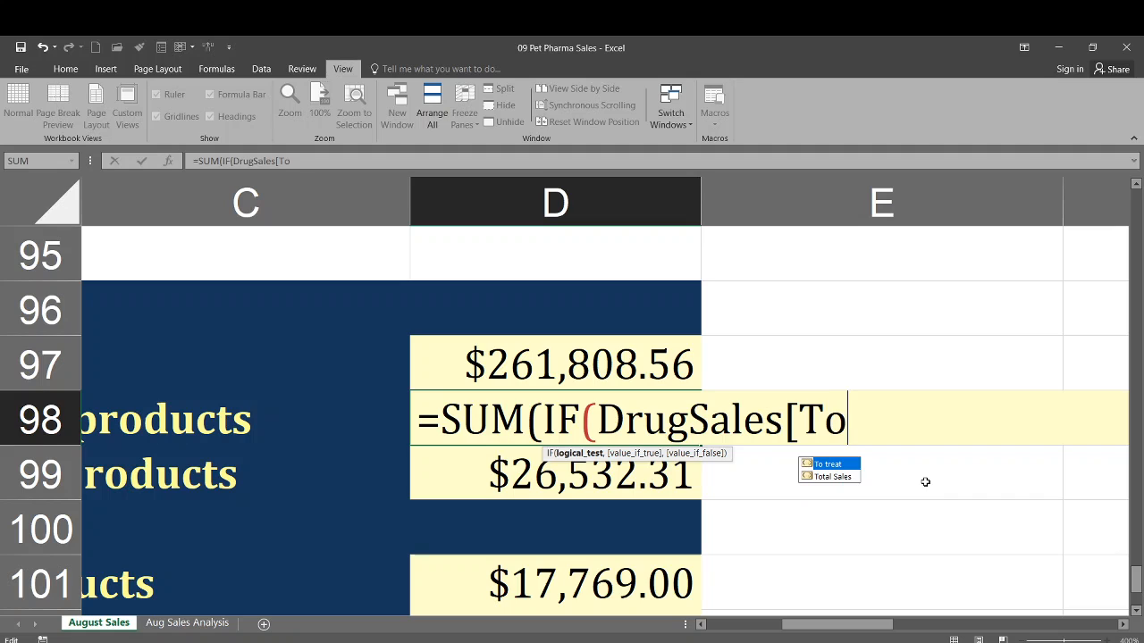
type(" treat")
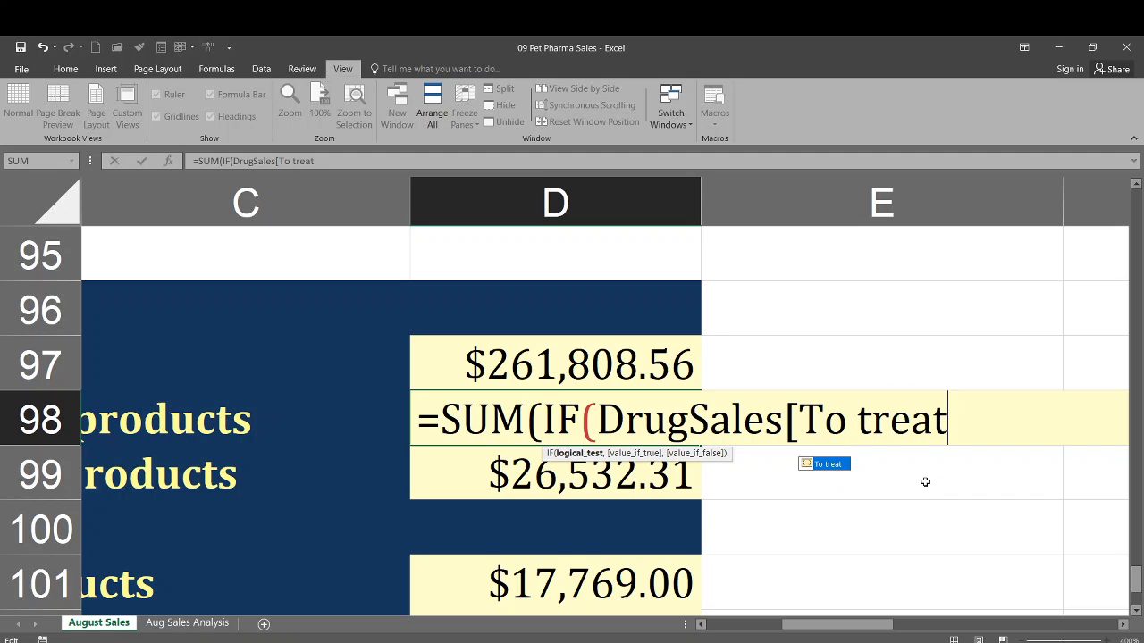
type("]")
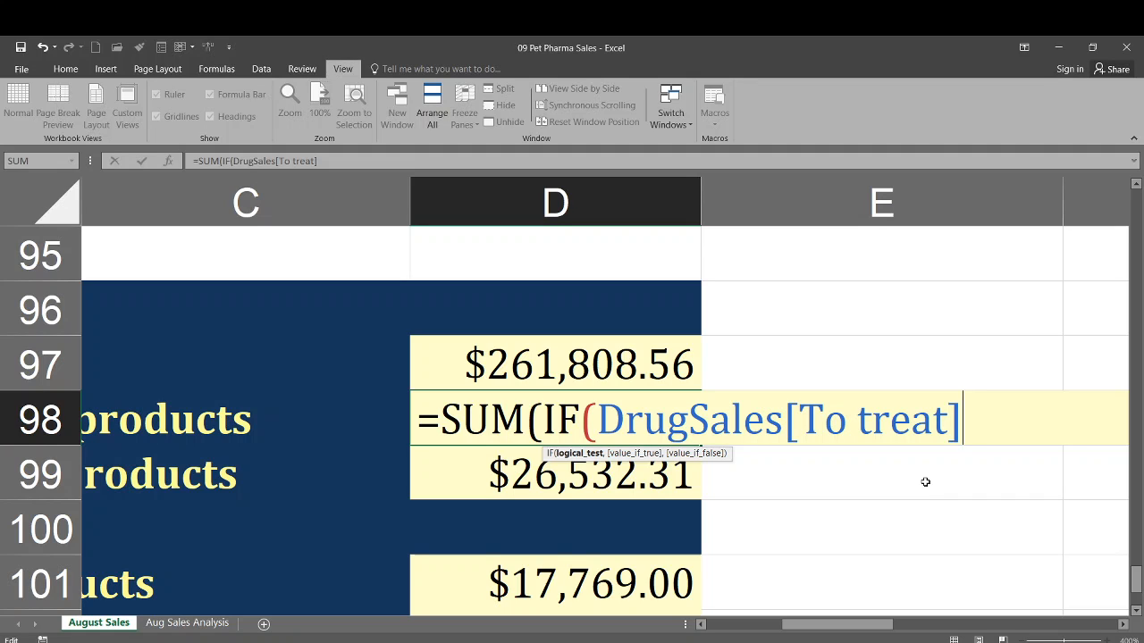
type(",")
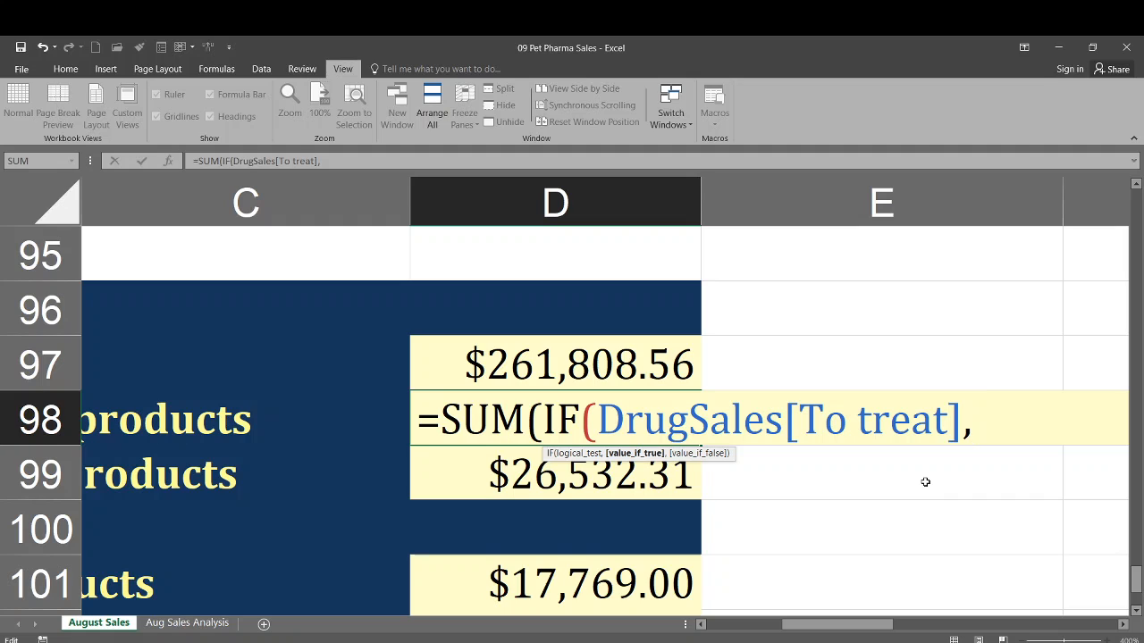
type("\"Dog")
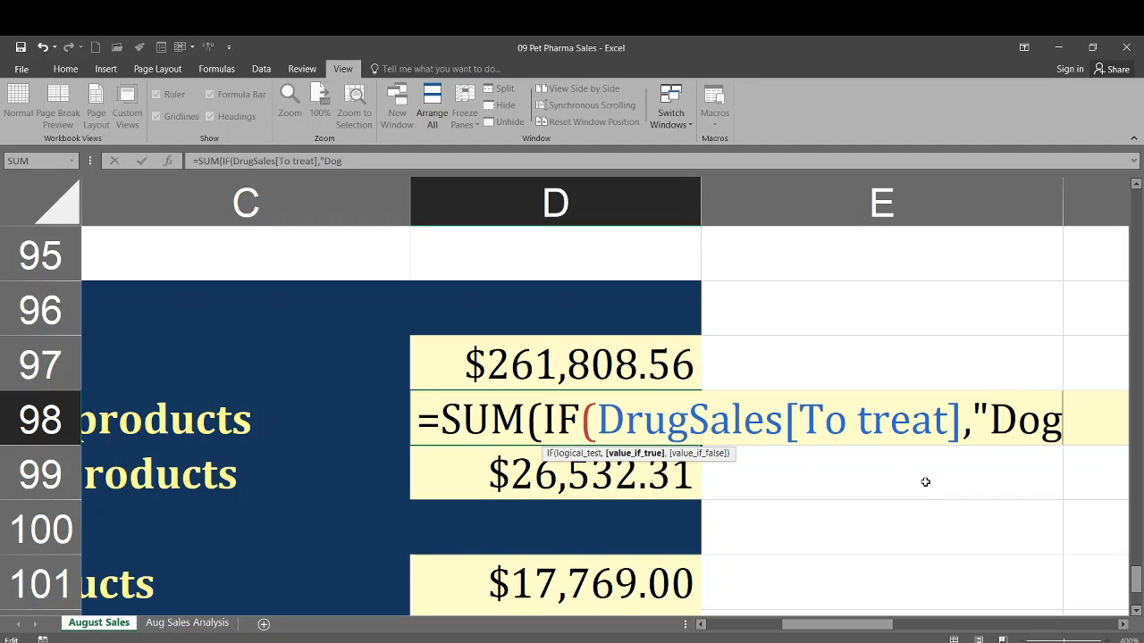
type("\",")
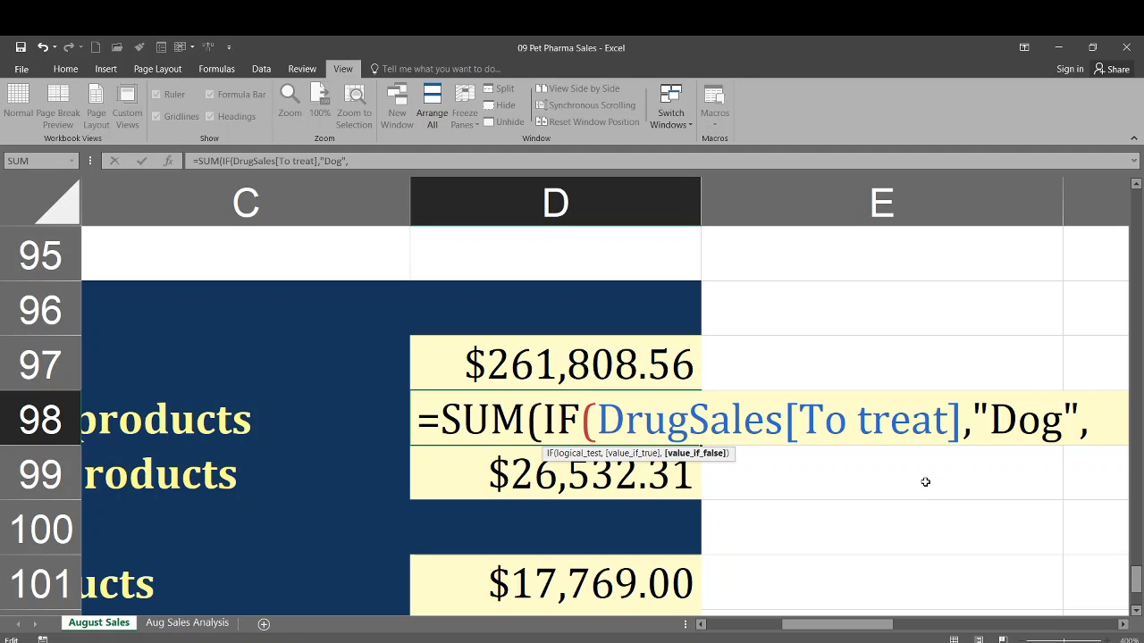
type("Drug")
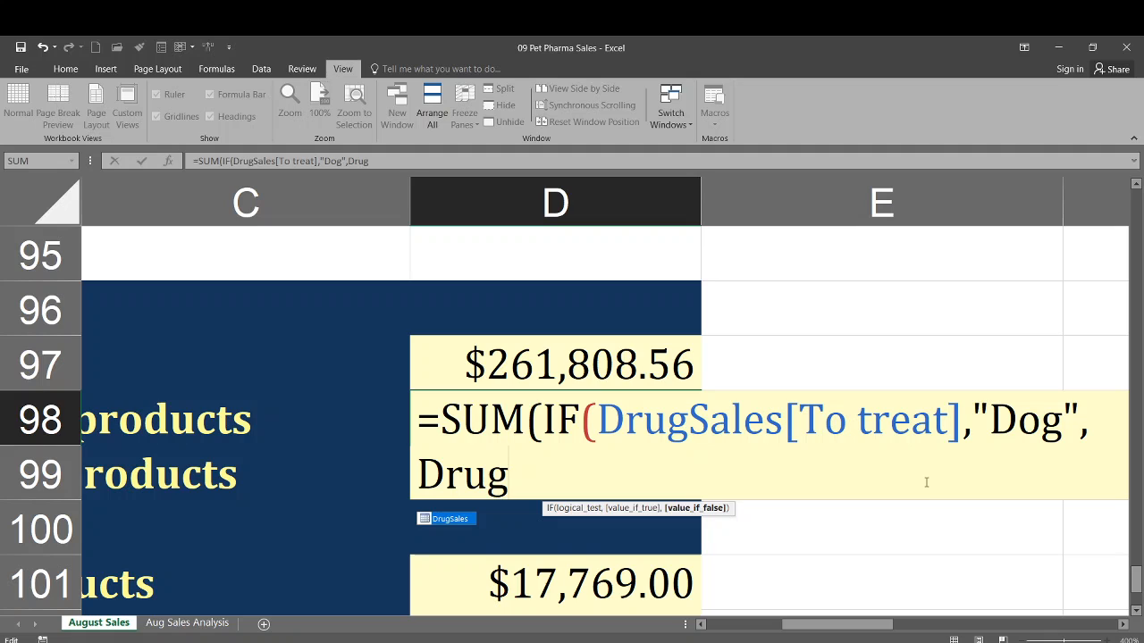
- Add DrugSales[Total Sales] as the next argument, close the formula with a parenthesis and confirm it
key("Tab")
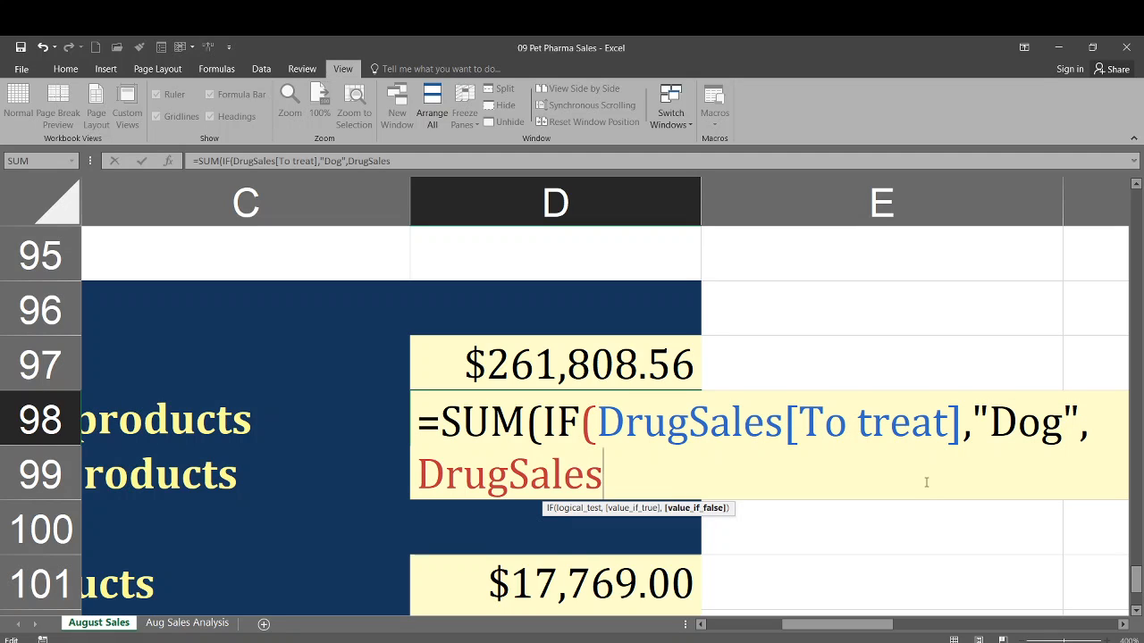
type("[")
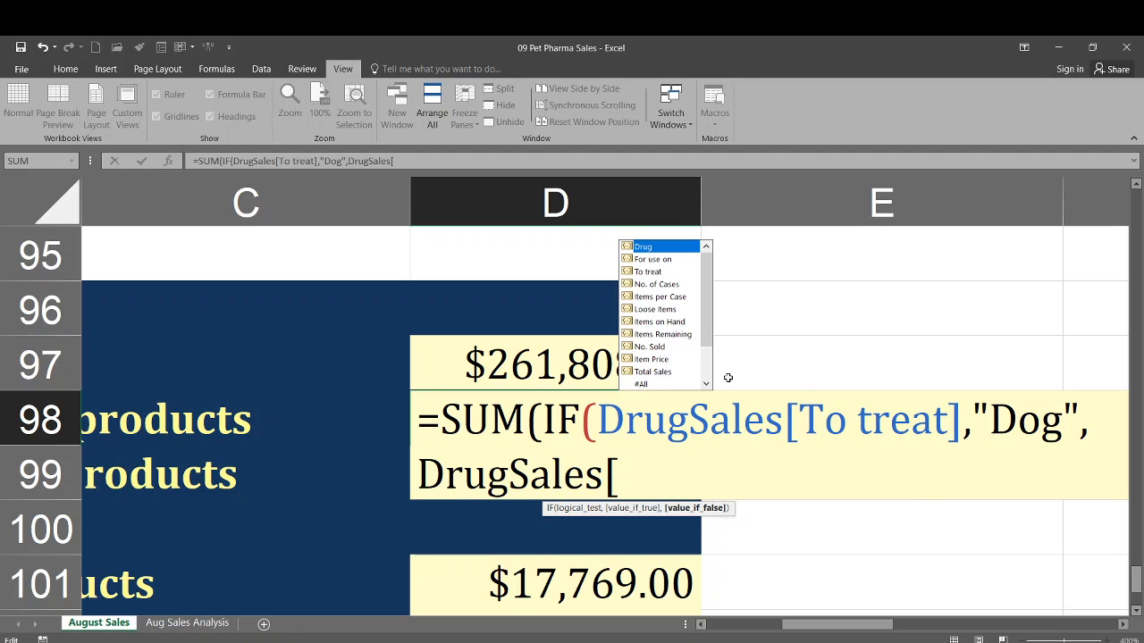
left_click(657, 374)
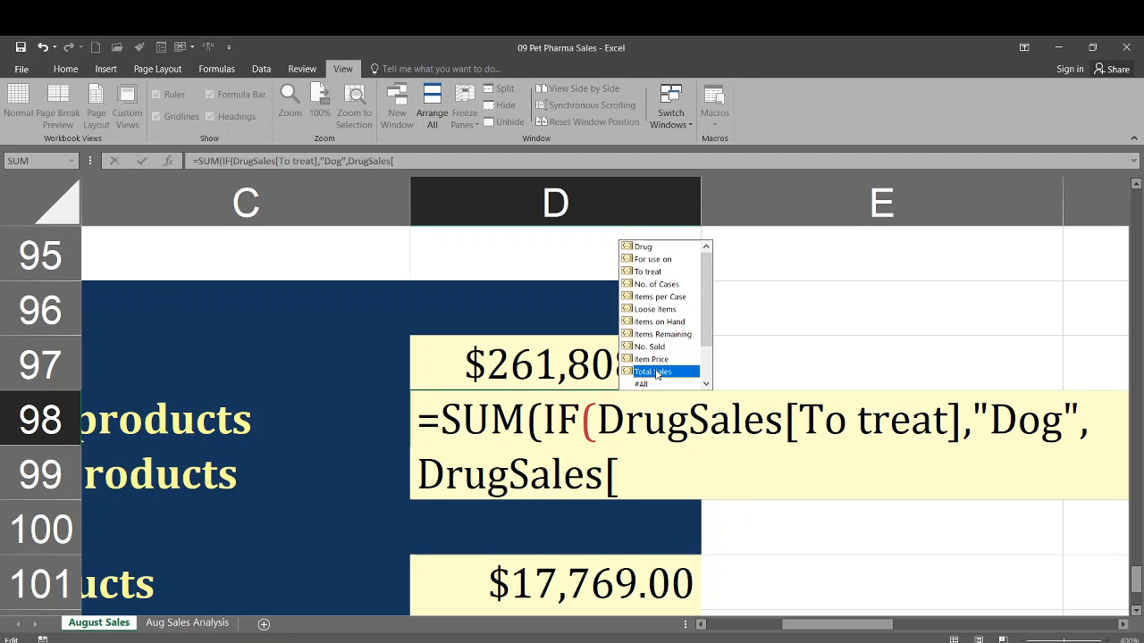
double_click(656, 373)
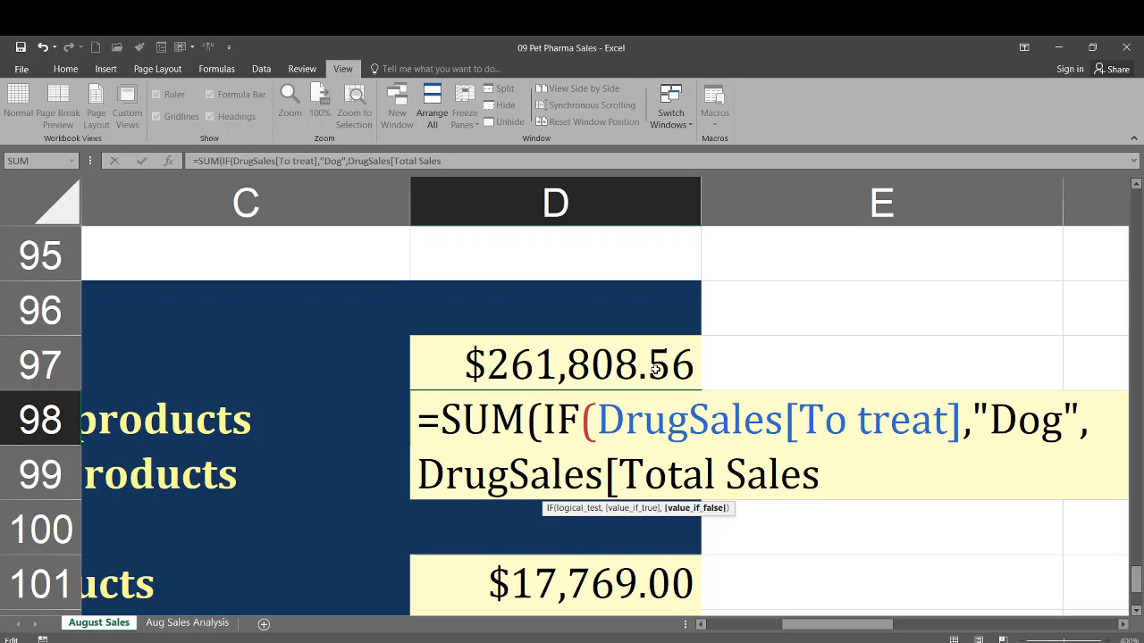
type("]")
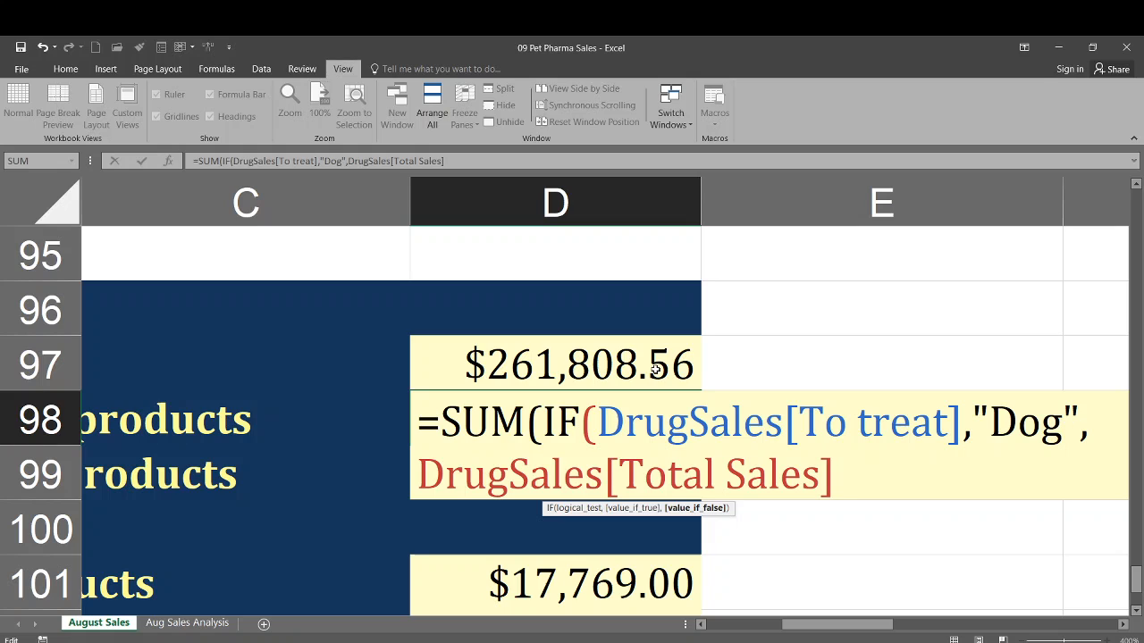
type(")")
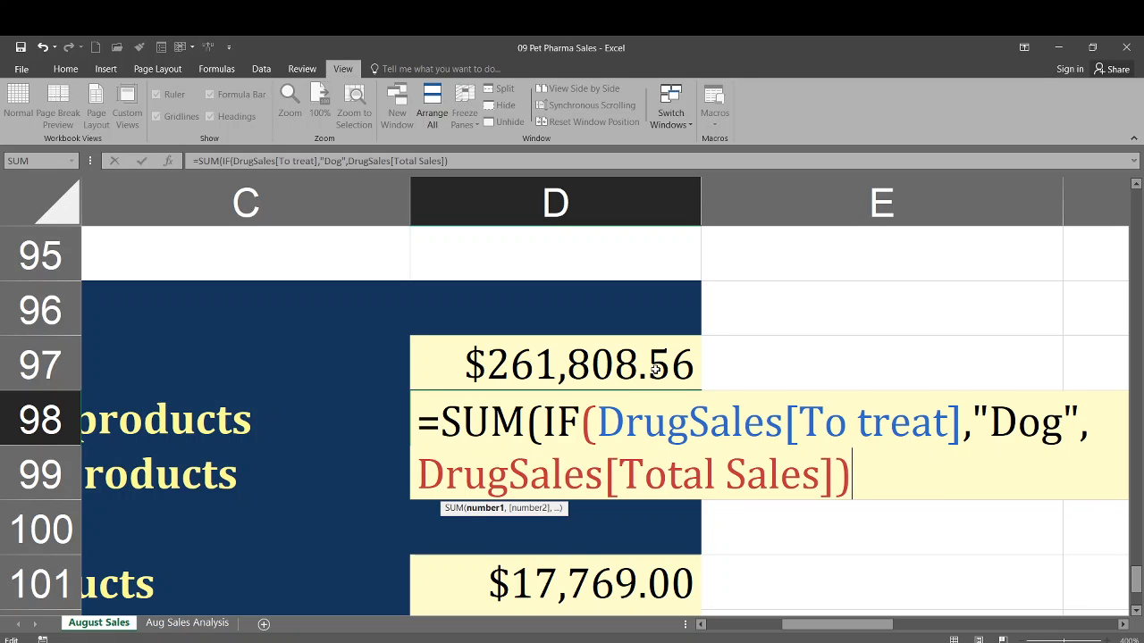
key("Return")
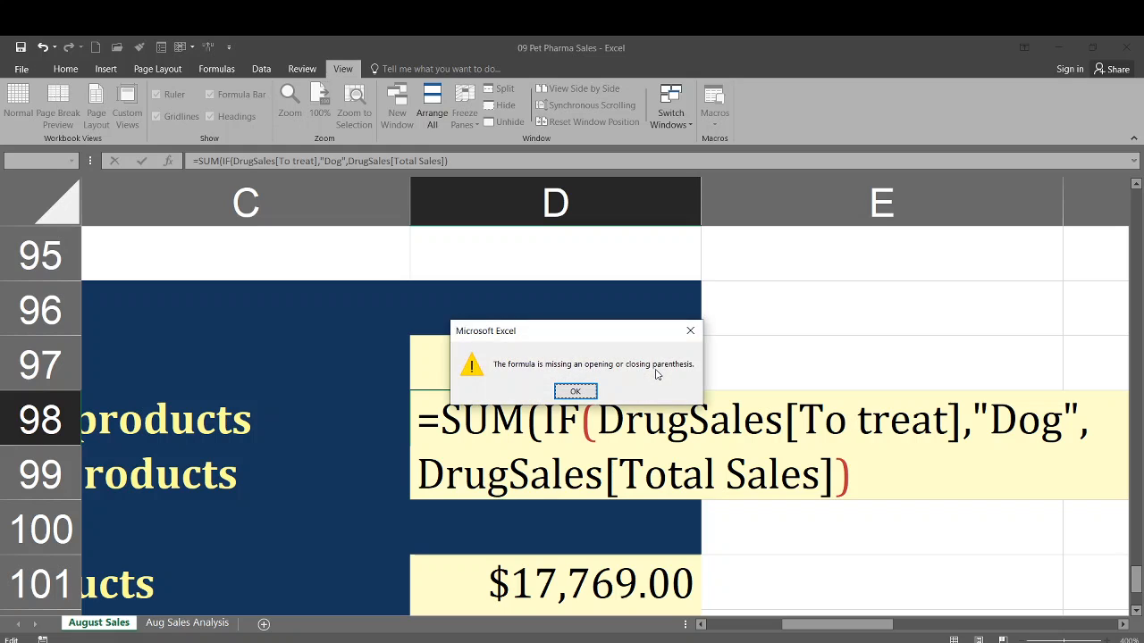
- Change D98's function to SUMIF, making it =SUMIF(DrugSales[To treat],"Dog",DrugSales[Total Sales]), and recheck the formula
left_click(577, 390)
left_click(571, 426)
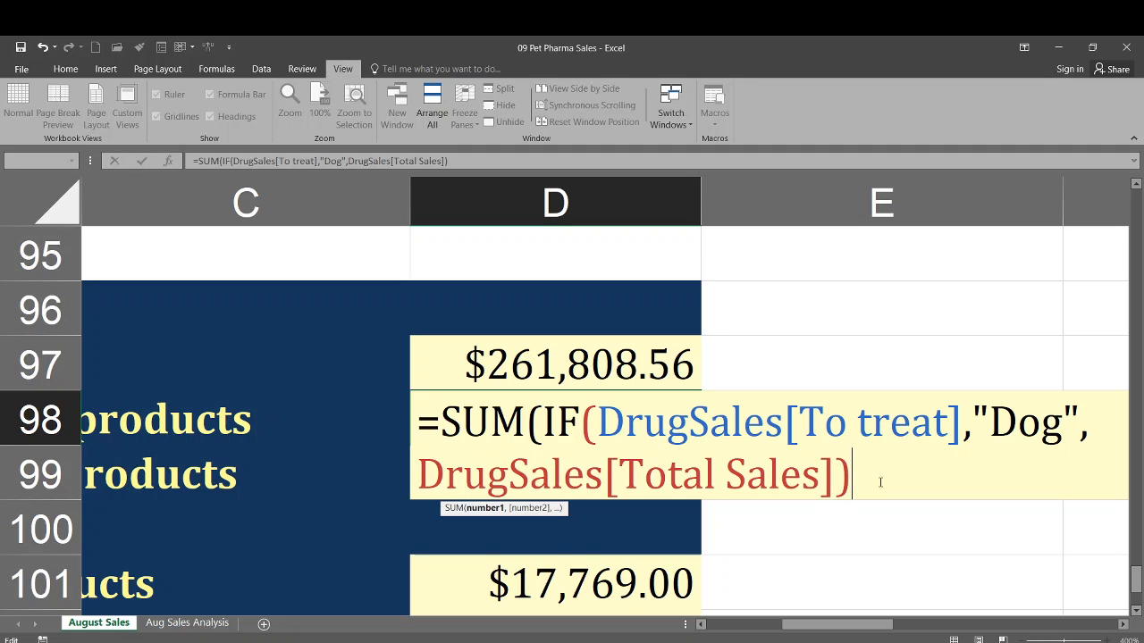
left_click(542, 415)
key("BackSpace")
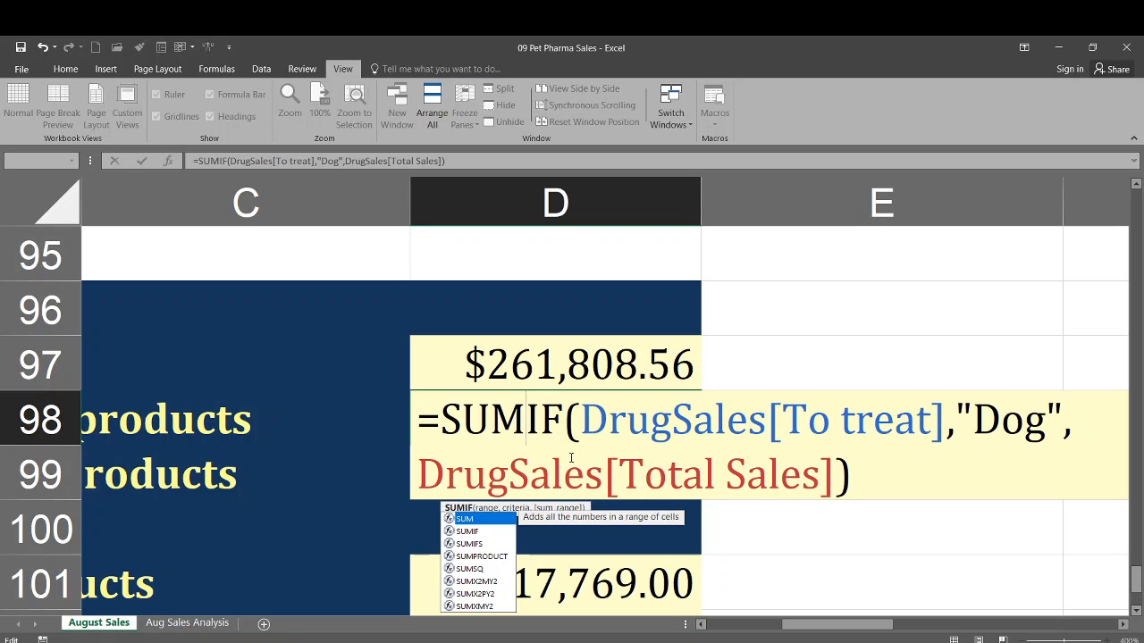
key("Return")
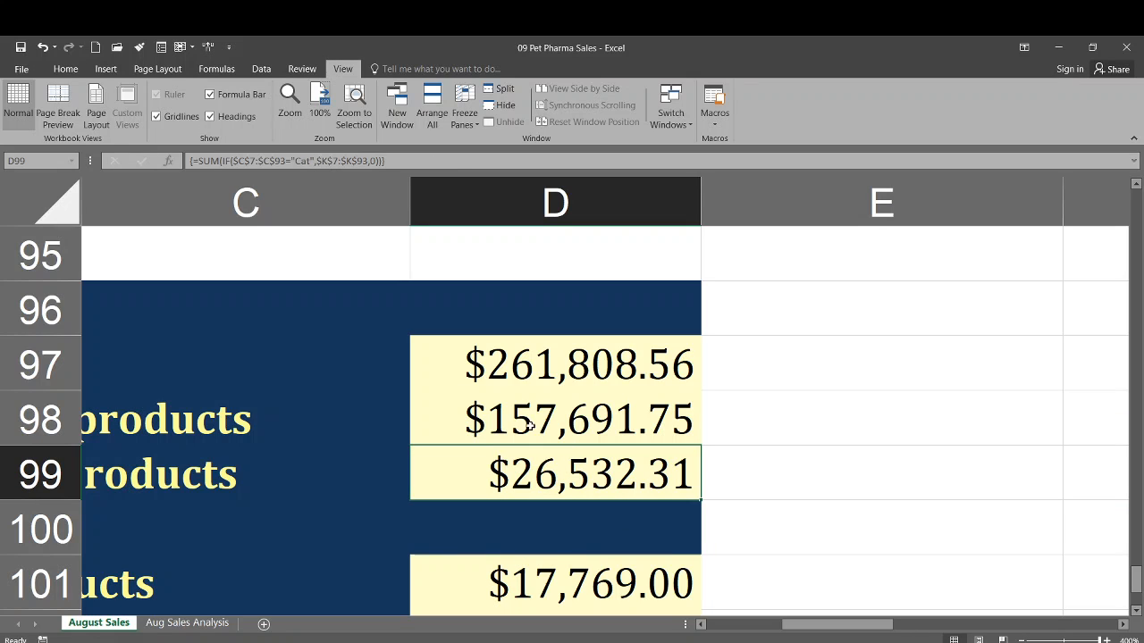
double_click(564, 417)
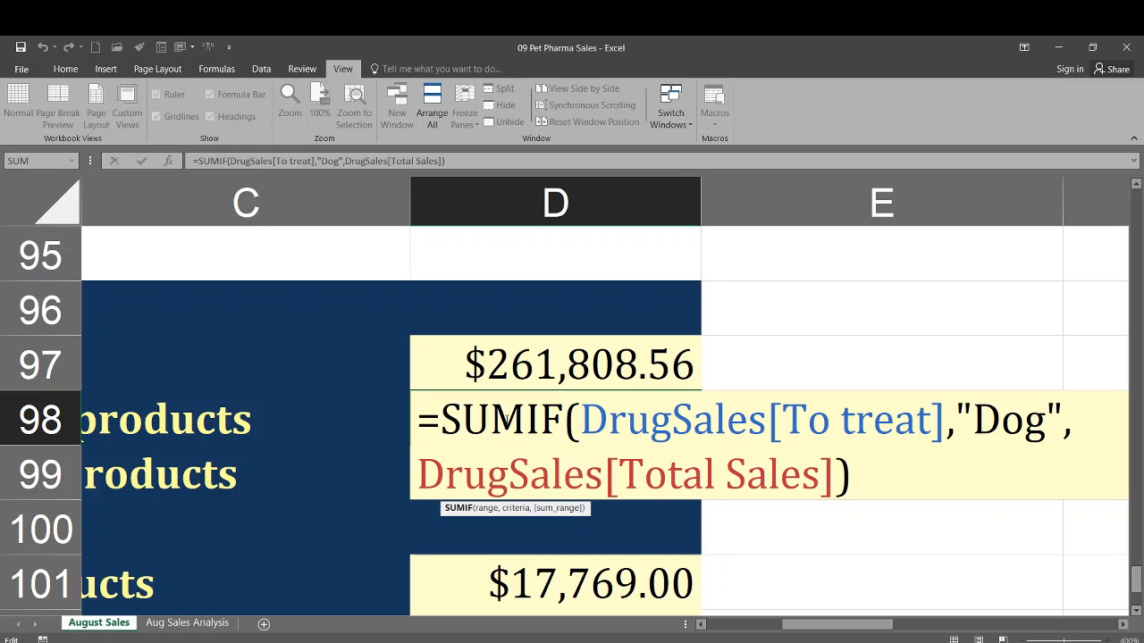
key("Tab")
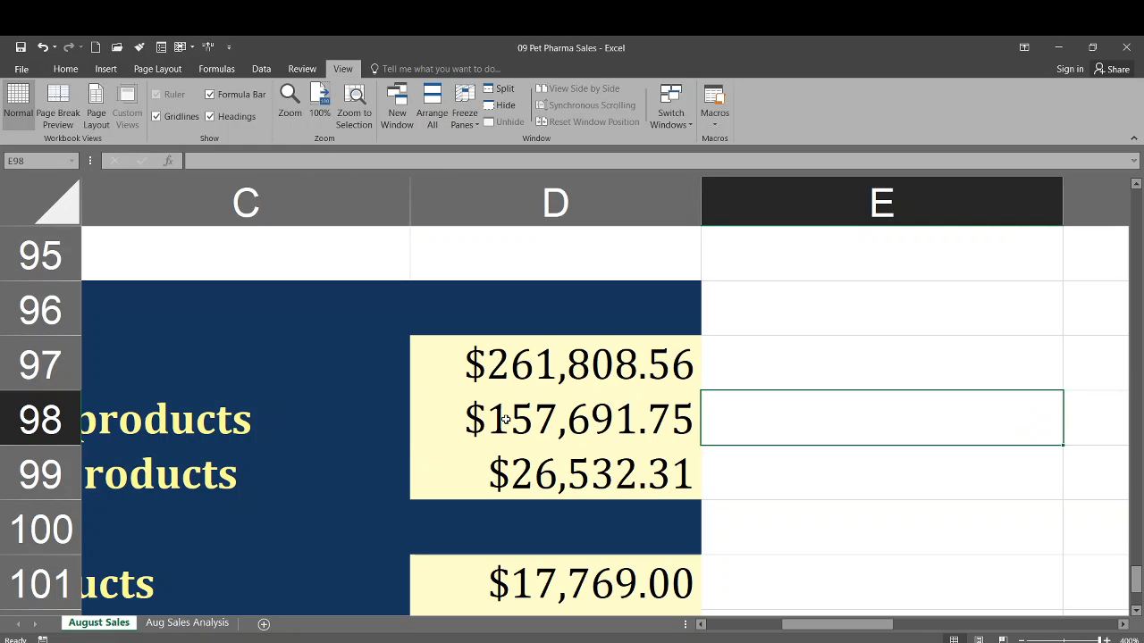
- Open D99's cat-sales formula for editing and merge SUM(IF into the SUMIF function
double_click(579, 483)
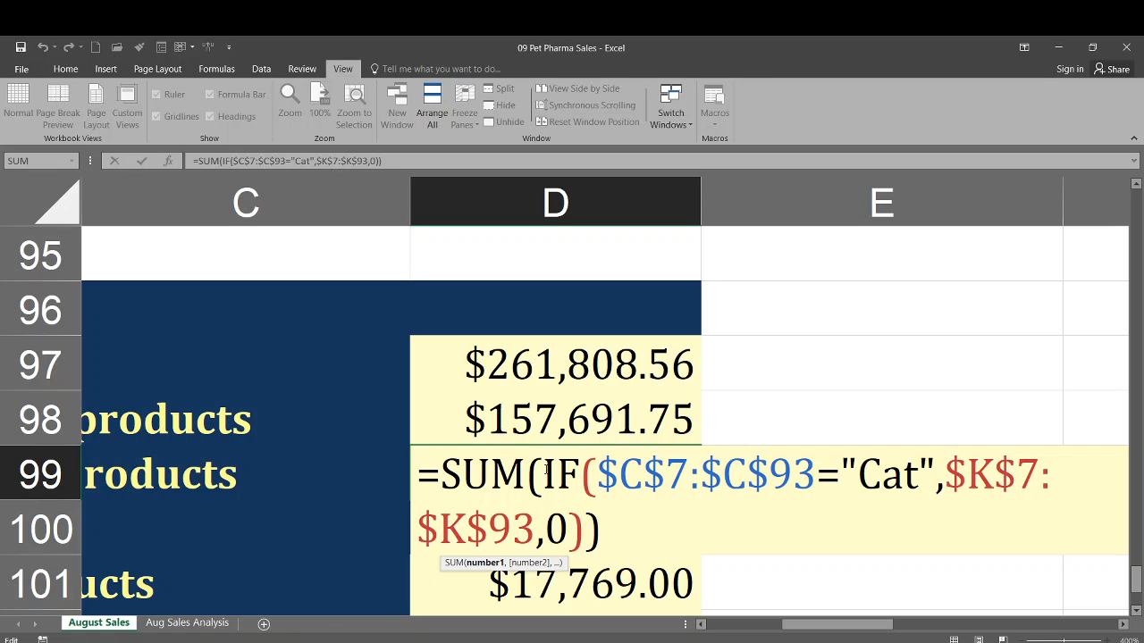
key("BackSpace")
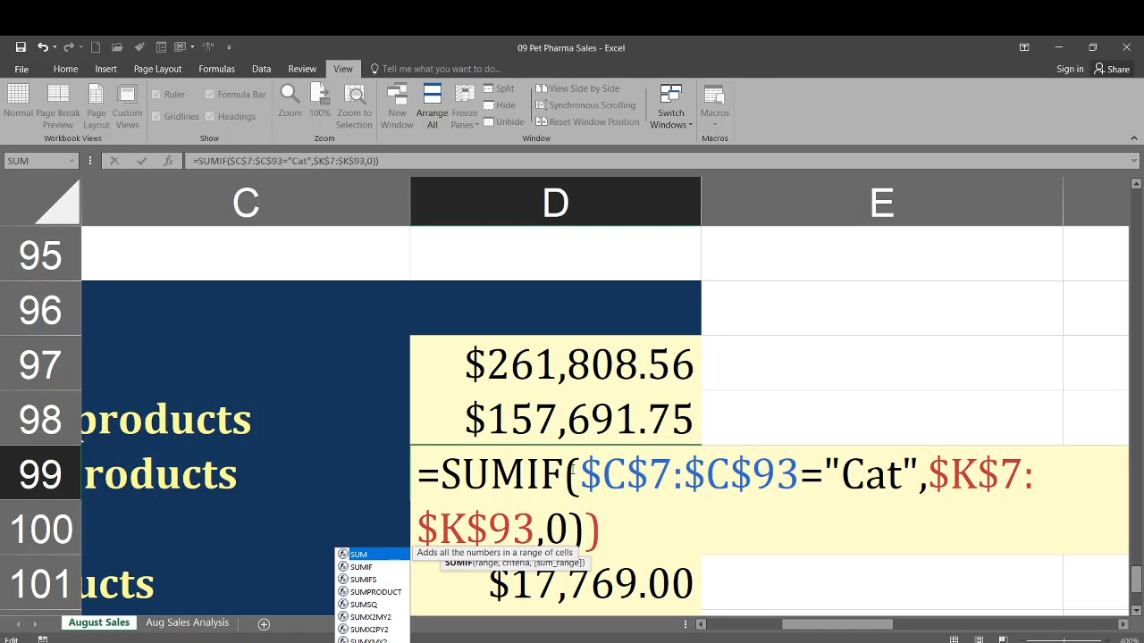
- Replace the $C$7:$C$93 range in D99's condition with the structured reference DrugSales[To treat]
left_click_drag(579, 469, 799, 479)
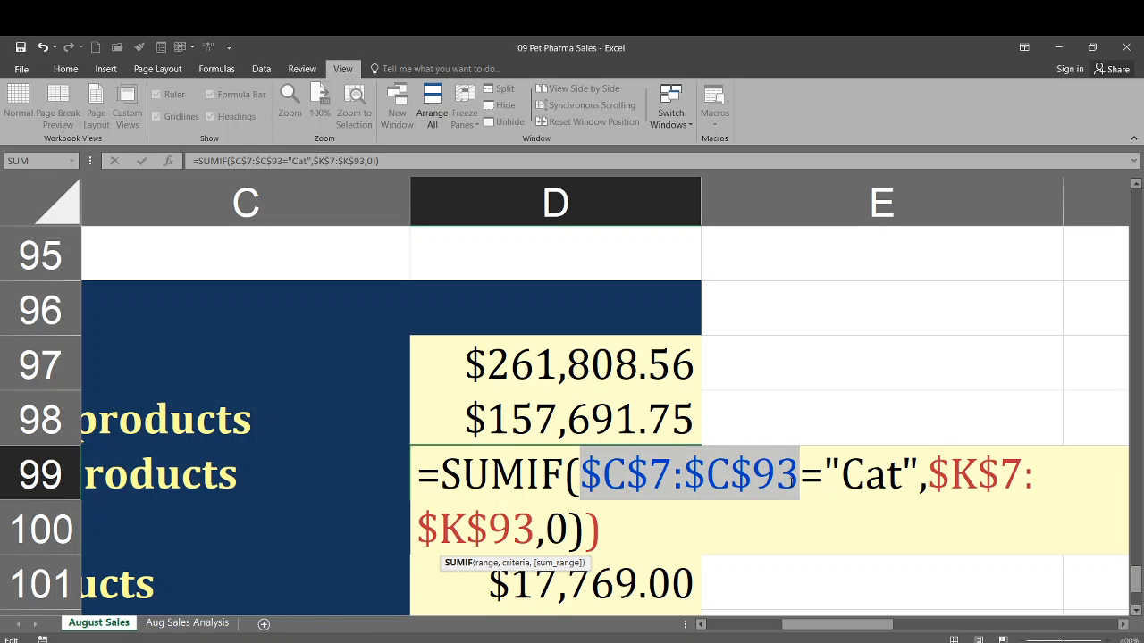
type("dr")
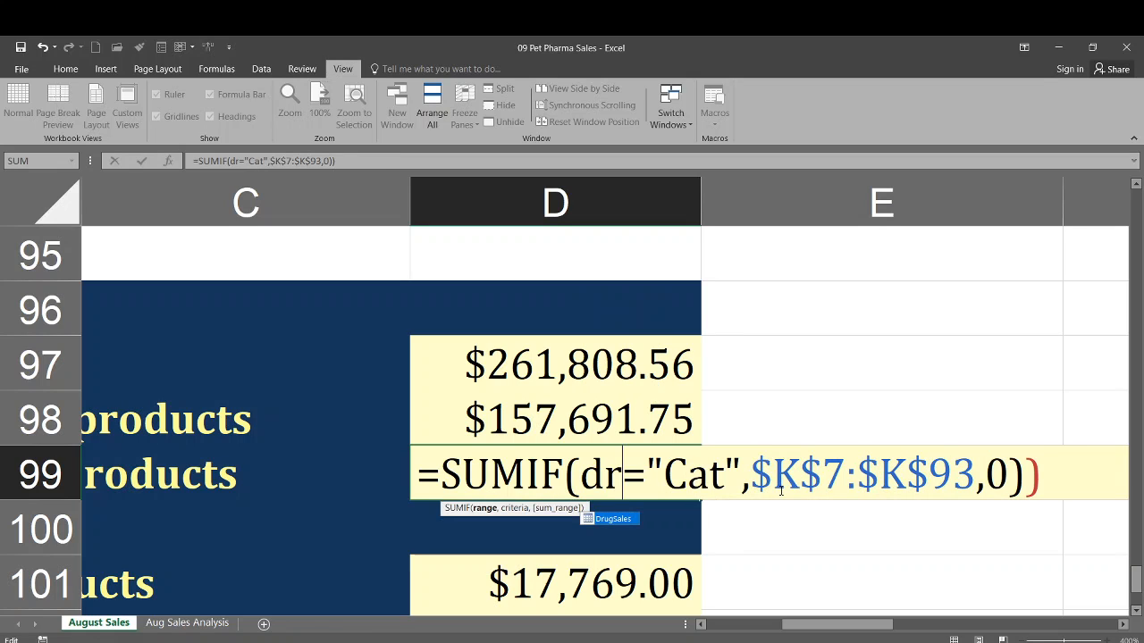
key("Tab")
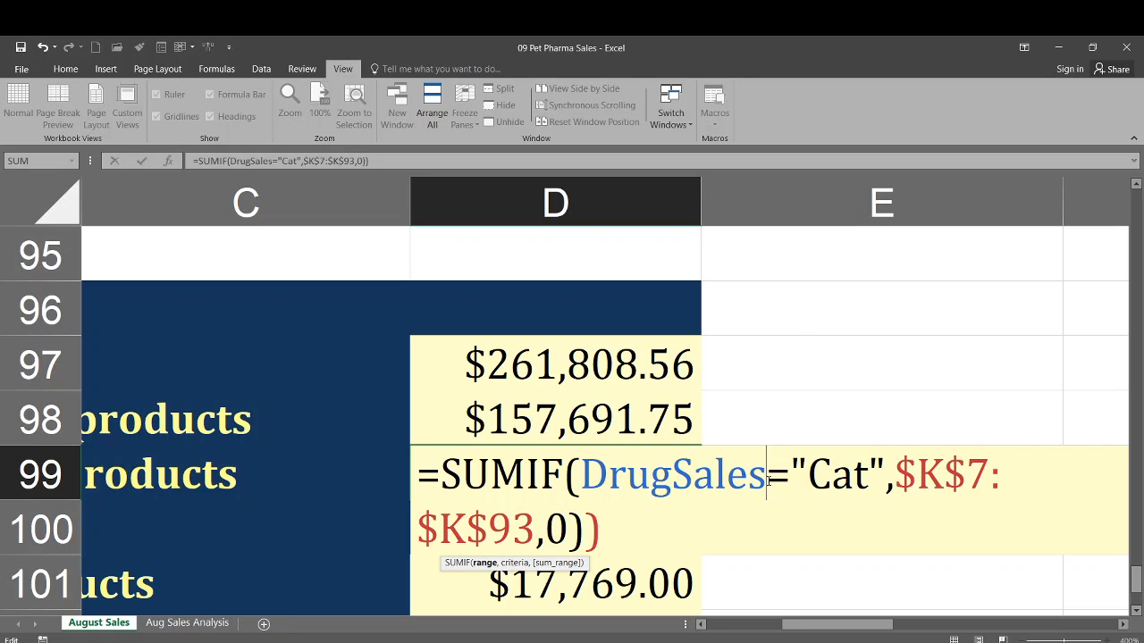
type("[")
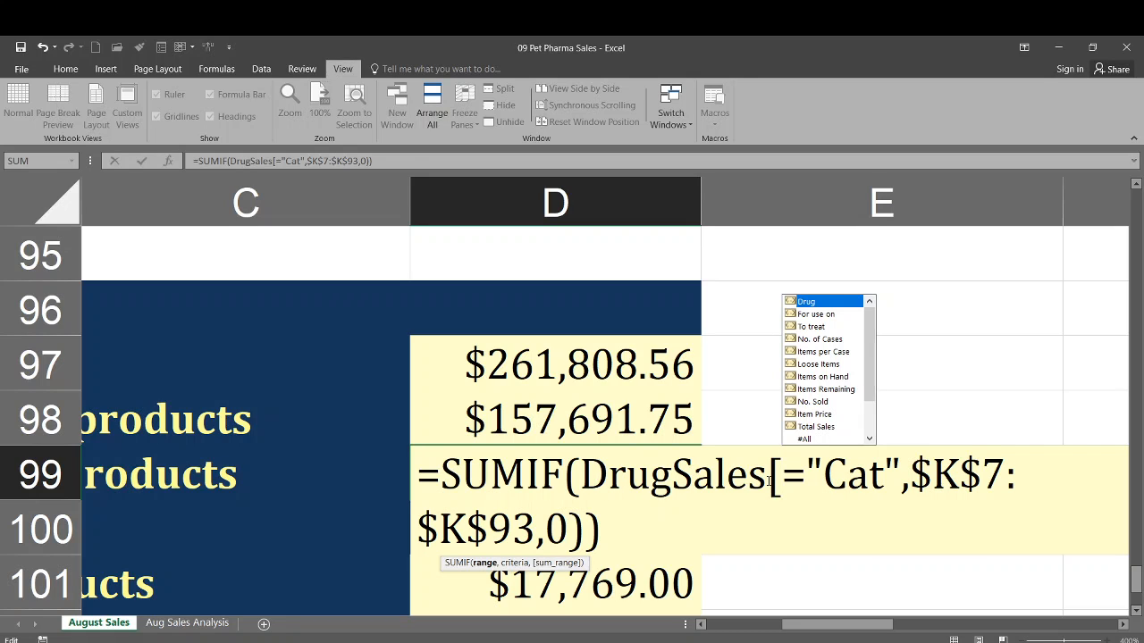
left_click(812, 327)
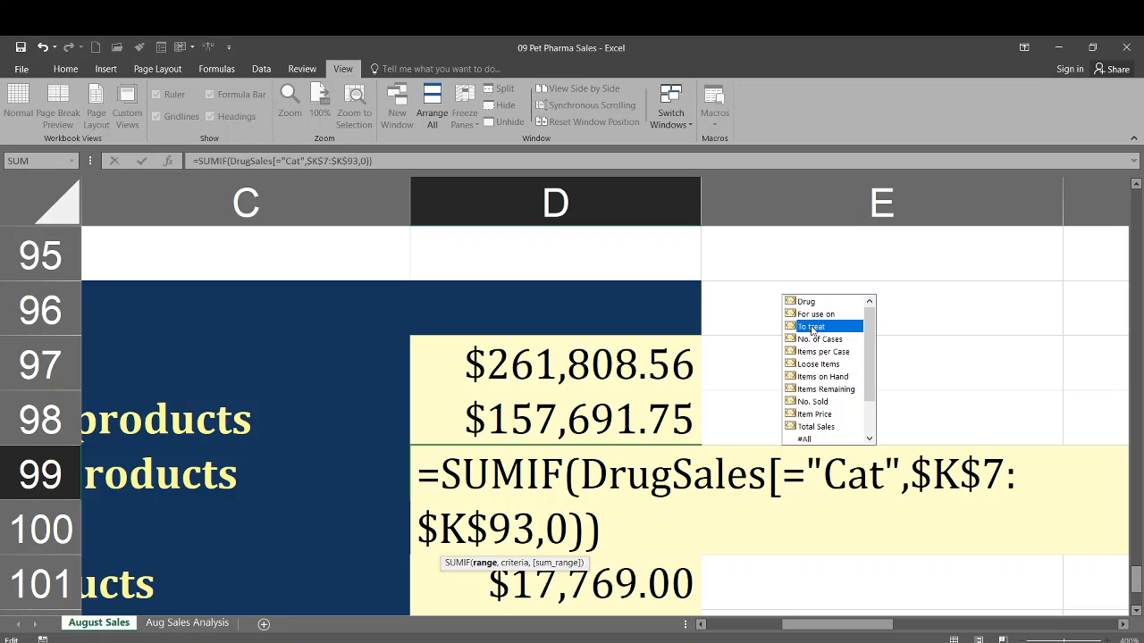
double_click(811, 327)
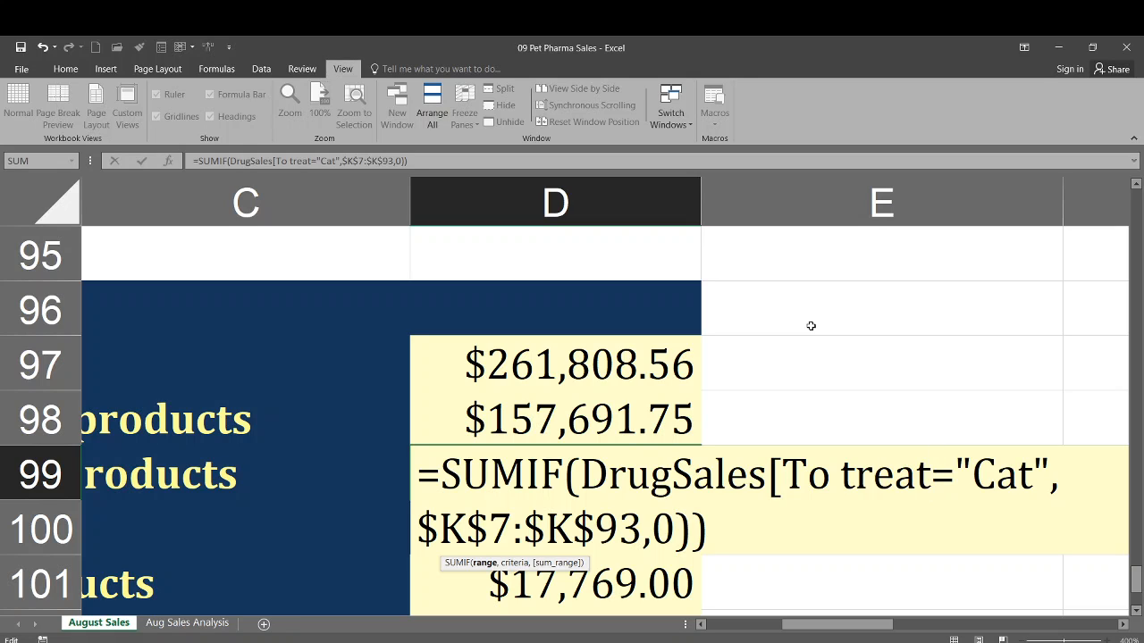
type("]")
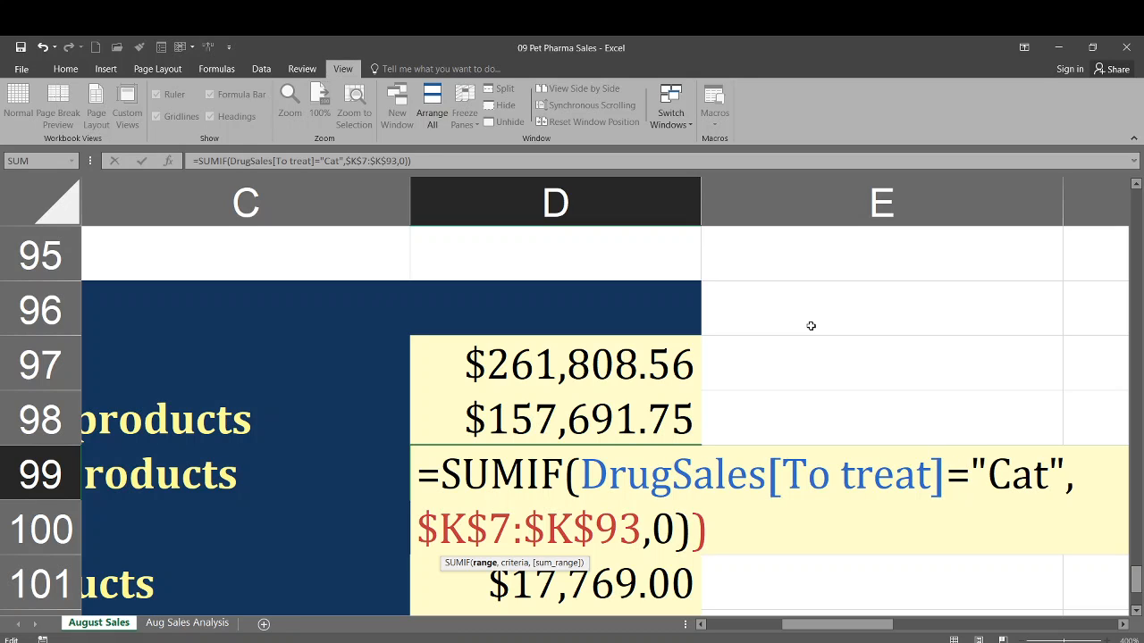
type(",")
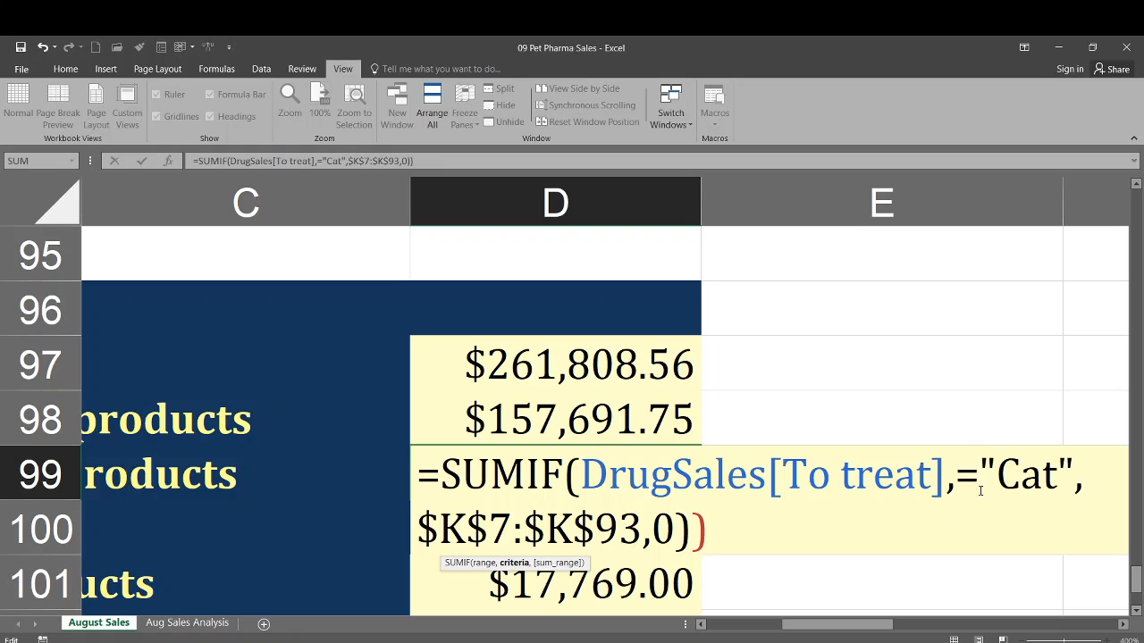
- Turn the condition into separate arguments by inserting a comma after DrugSales[To treat] and deleting the equals sign
key("Delete")
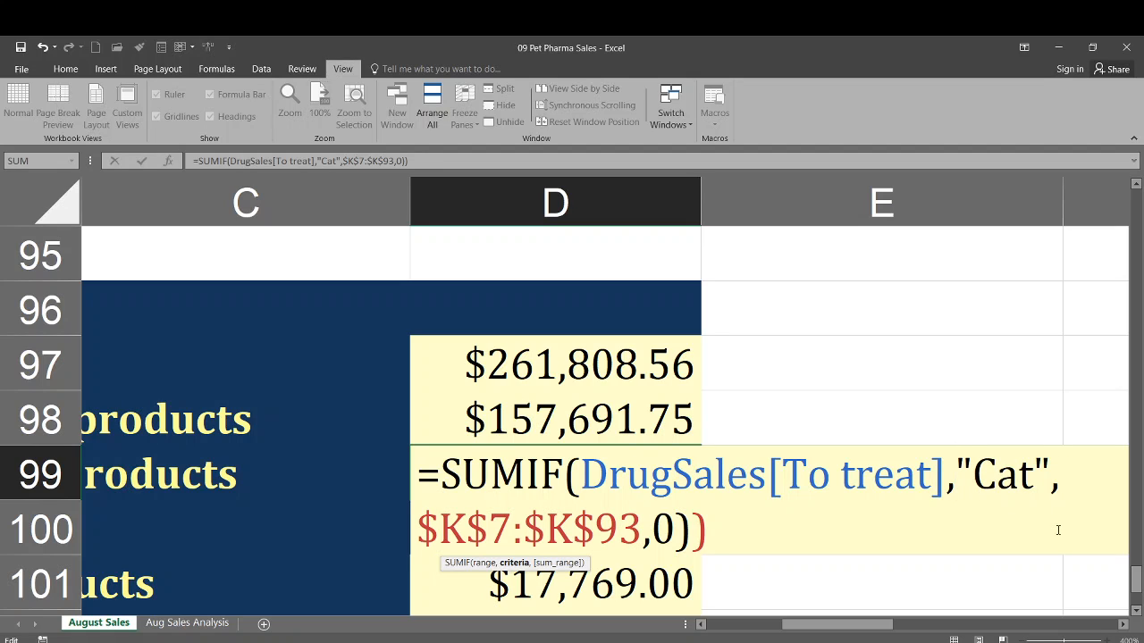
- Replace the $K$7:$K$93 range with the DrugSales table name
left_click_drag(420, 530, 638, 534)
type("dr")
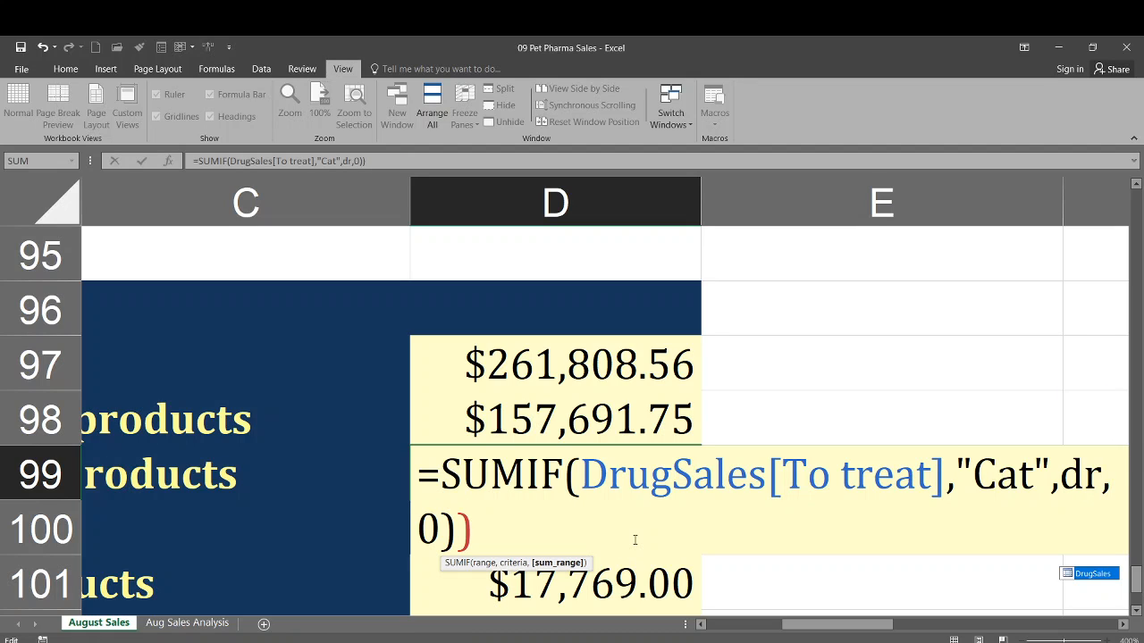
key("BackSpace")
key("BackSpace")
type("Dr")
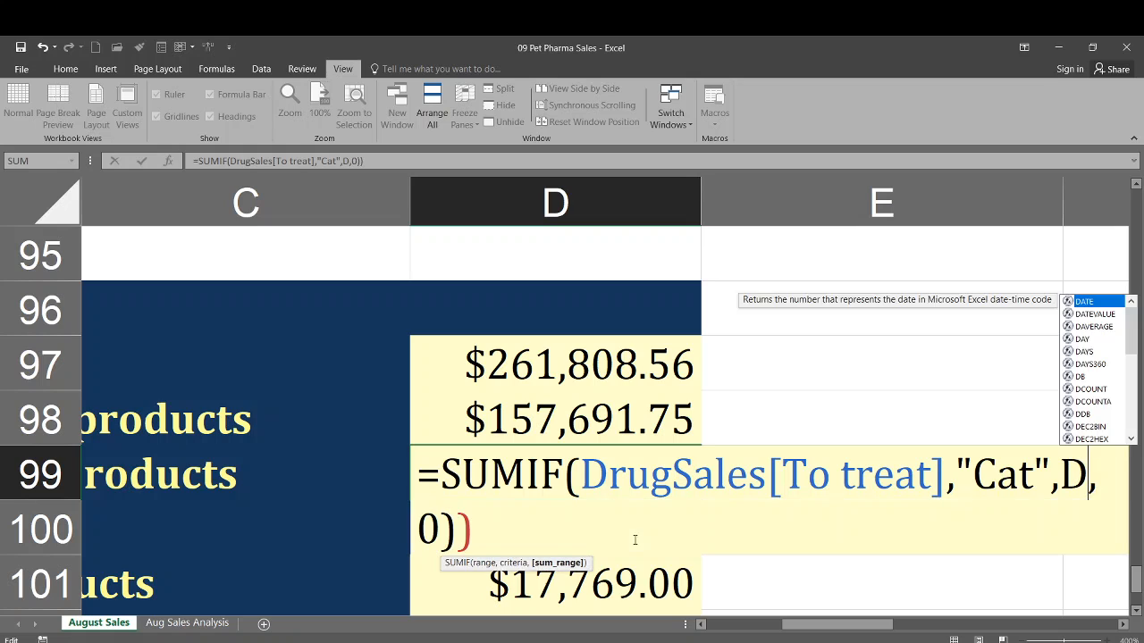
key("Tab")
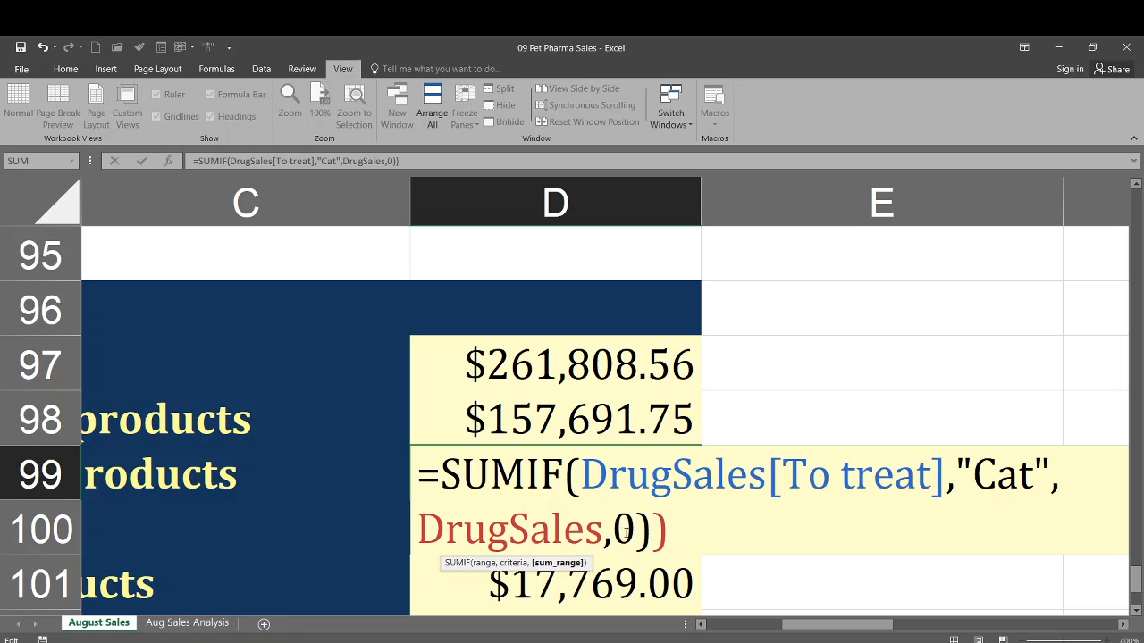
- Replace the trailing 0) with [Total Sales]) and try to confirm the formula, dismissing the syntax error
double_click(625, 531)
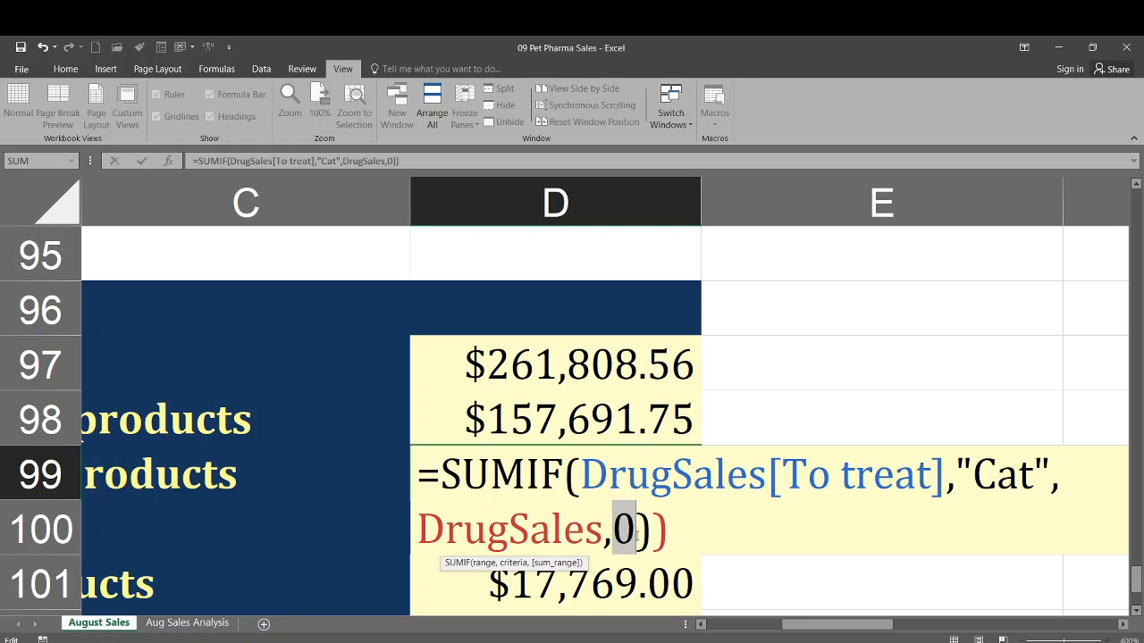
key("shift+Right")
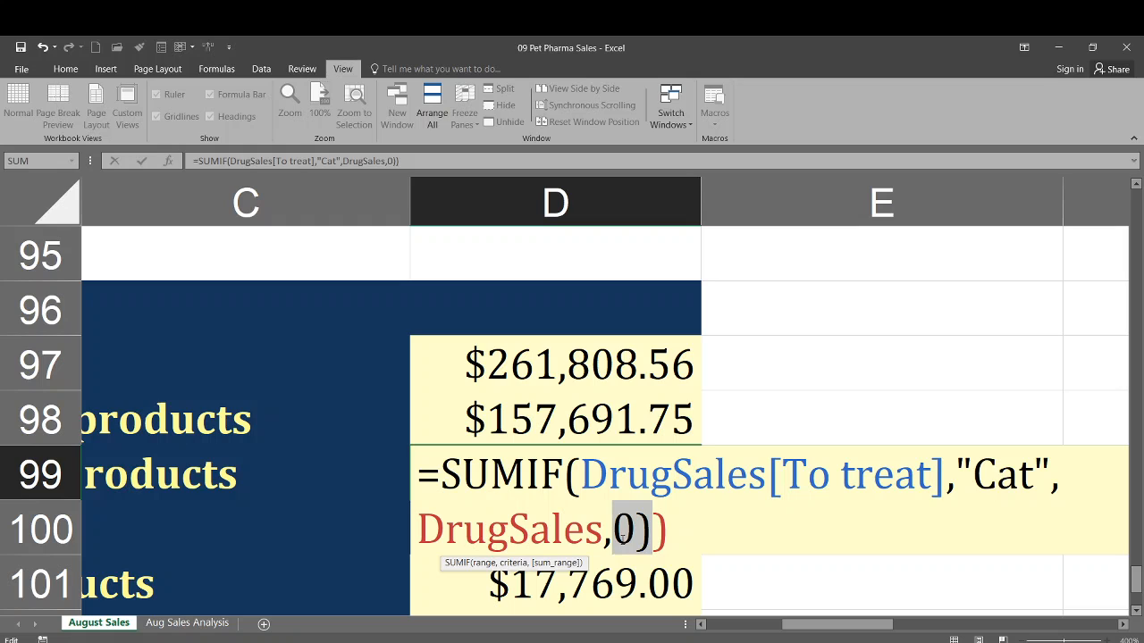
type("[")
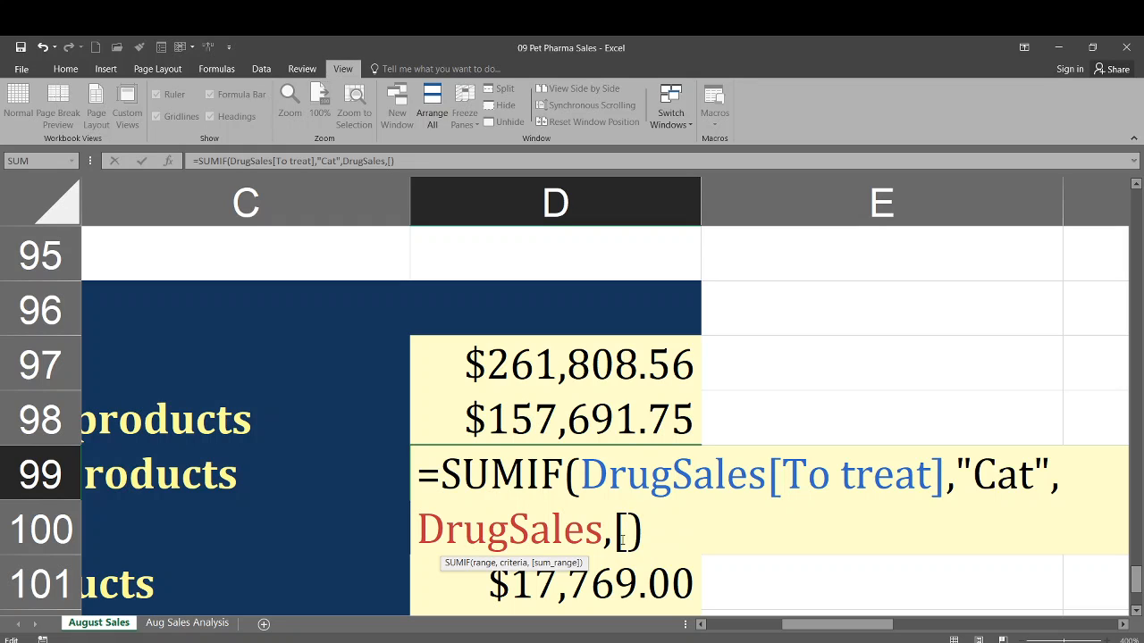
type("To")
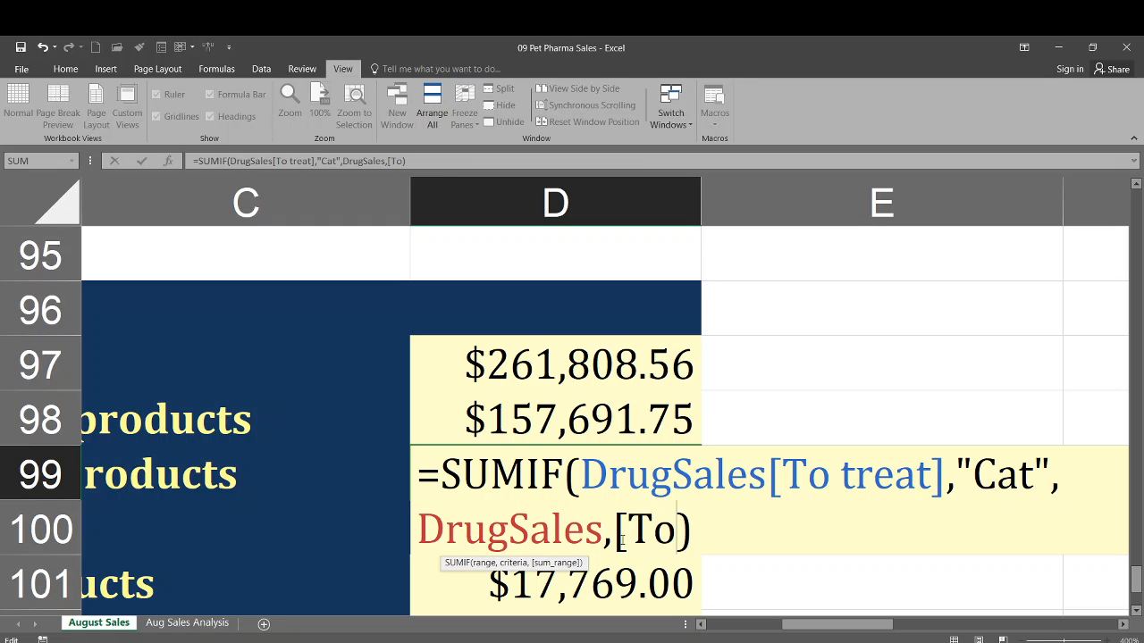
type("tal")
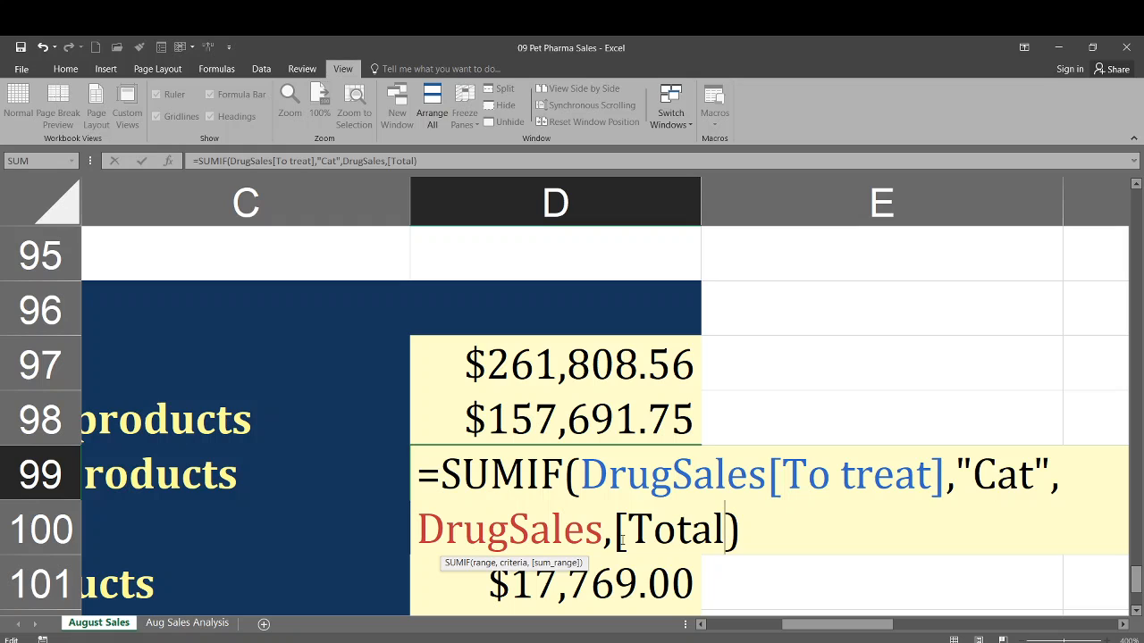
type(" Sales")
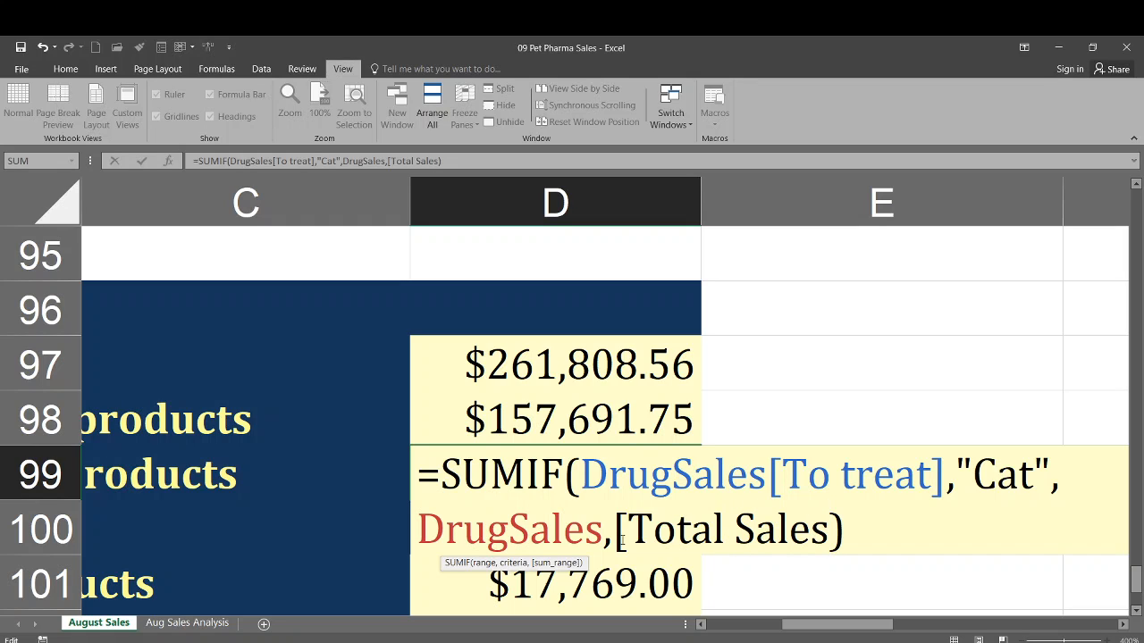
type("]")
key("Return")
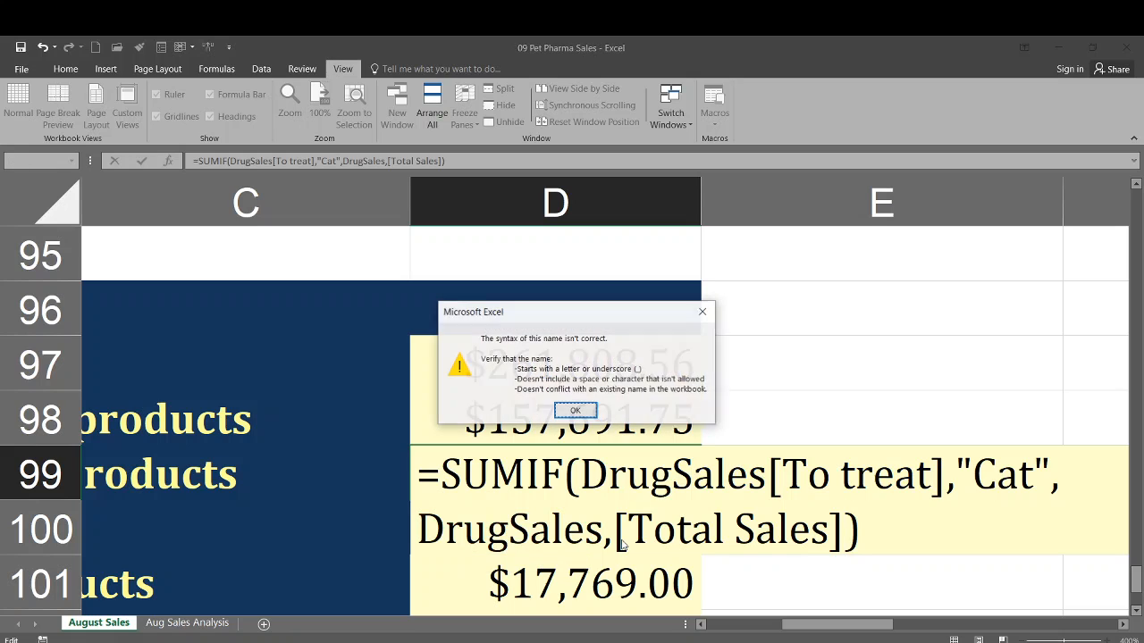
left_click(579, 412)
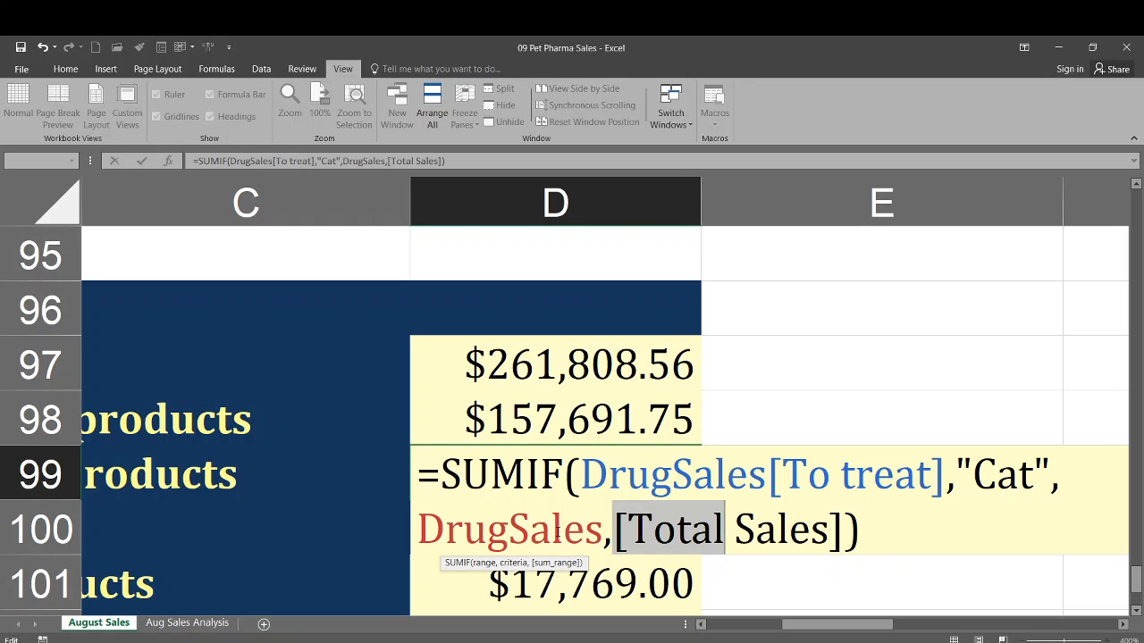
- Remove the comma before [Total Sales], making it =SUMIF(DrugSales[To treat],"Cat",DrugSales[Total Sales]), and confirm
left_click(613, 529)
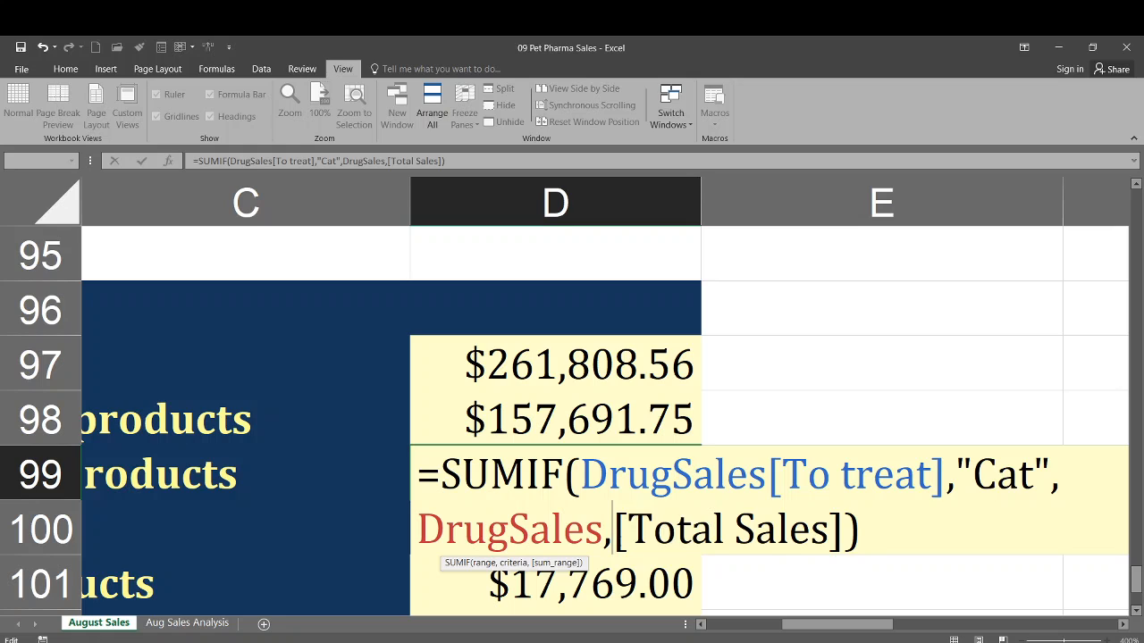
key("BackSpace")
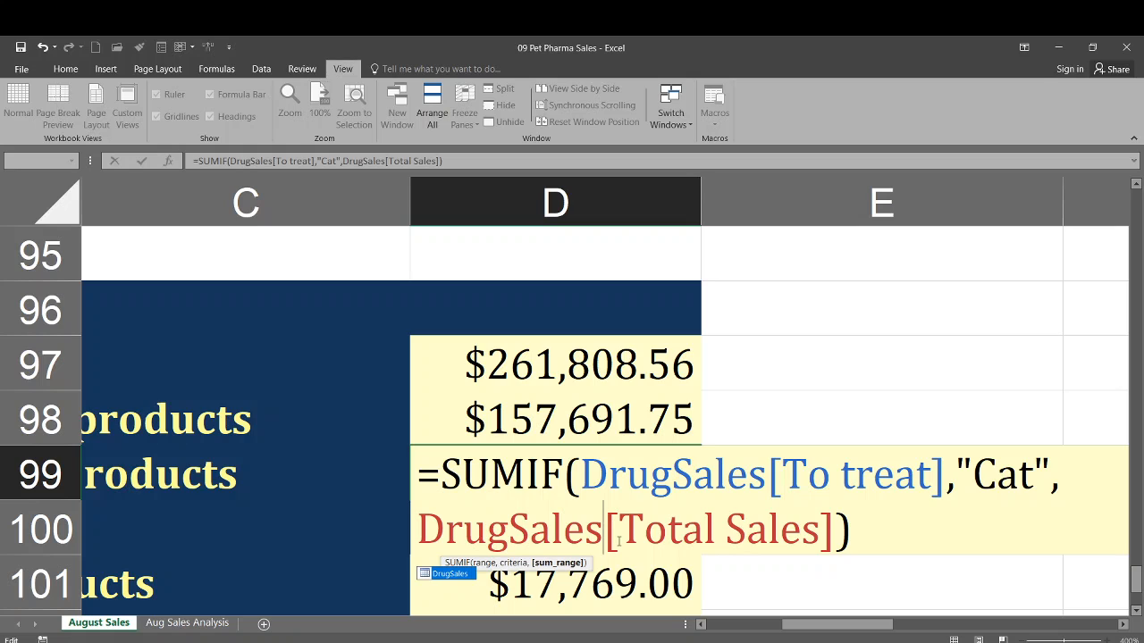
left_click(686, 534)
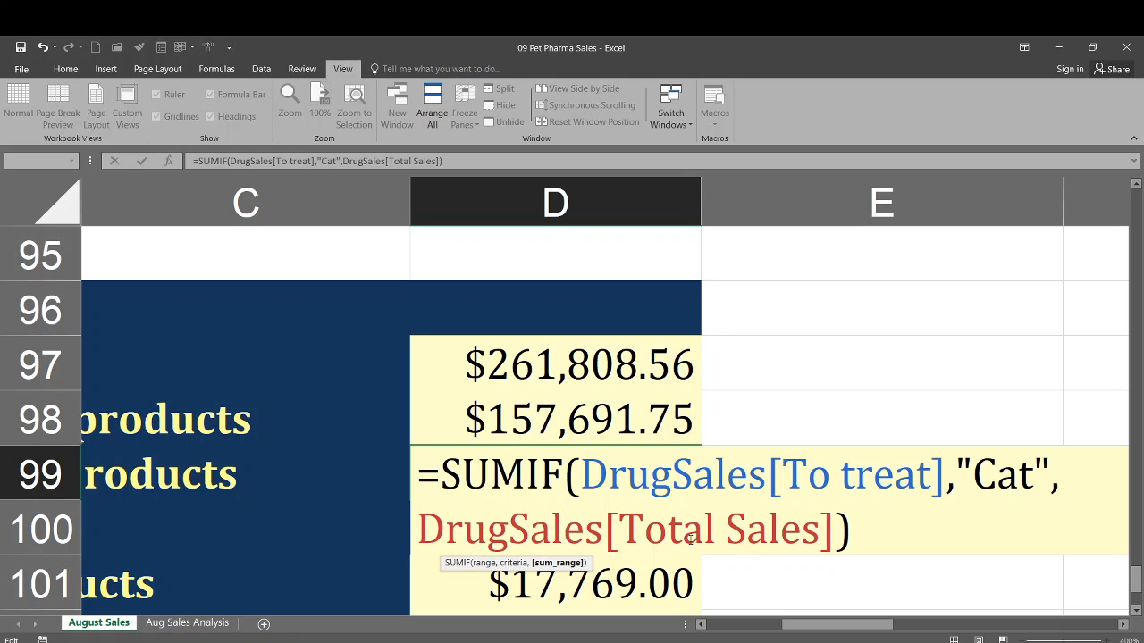
key("Return")
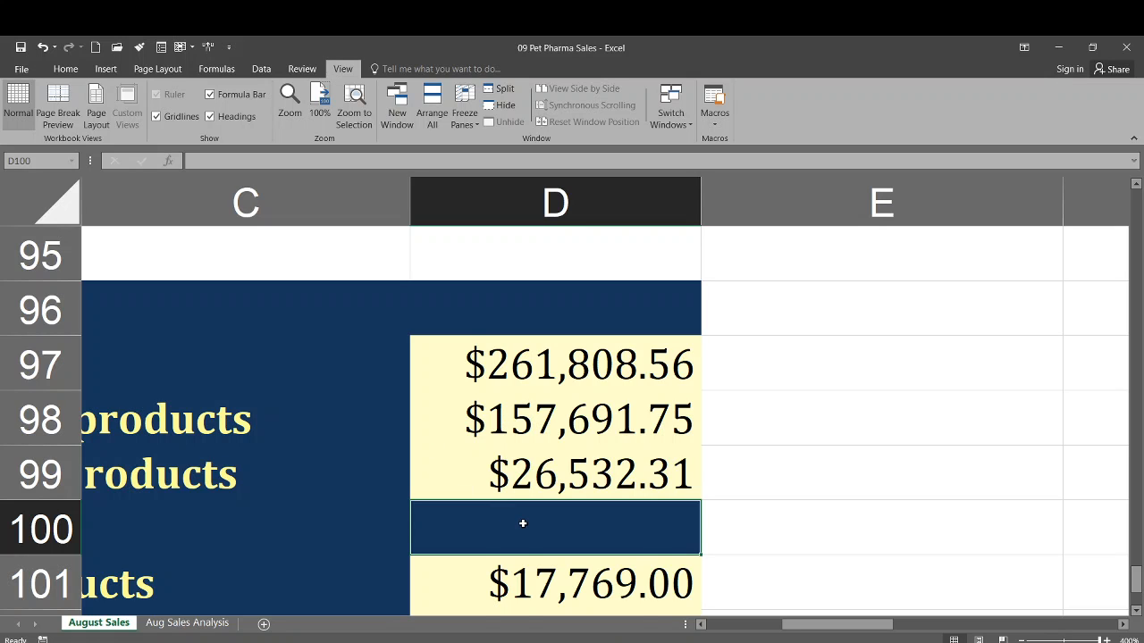
- Reselect D99 to recheck its new formula
scroll(510, 507, "down", 1)
scroll(517, 504, "up", 1)
left_click(503, 481)
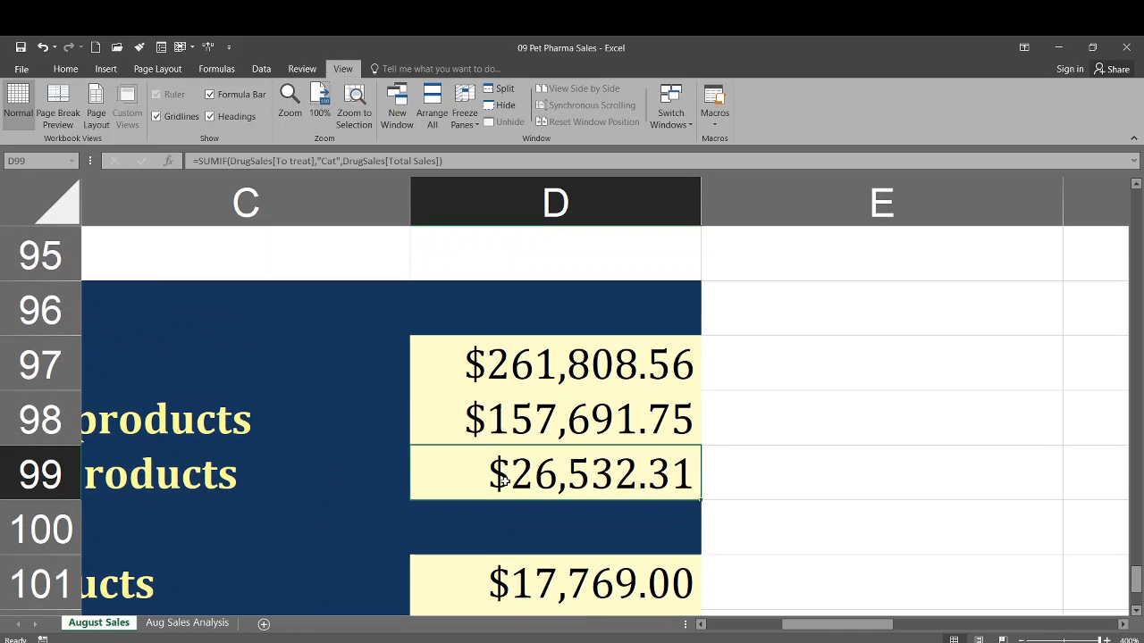